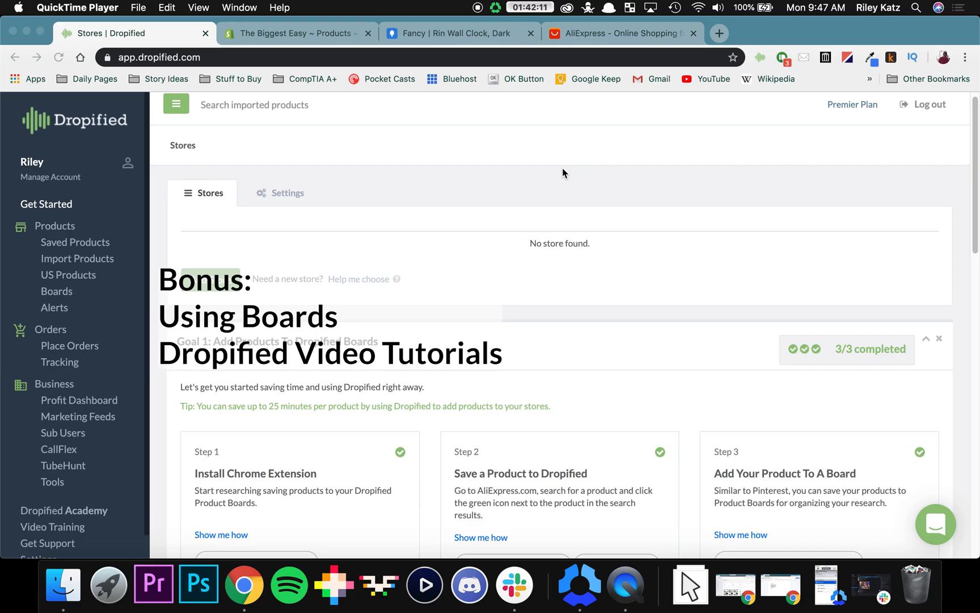
Start adding a store to Dropified and choose Shopify as the store platform.
{"action": "scroll", "coordinate": [652, 139], "scroll_direction": "down", "scroll_amount": 3}
{"action": "scroll", "coordinate": [652, 162], "scroll_direction": "down", "scroll_amount": 5}
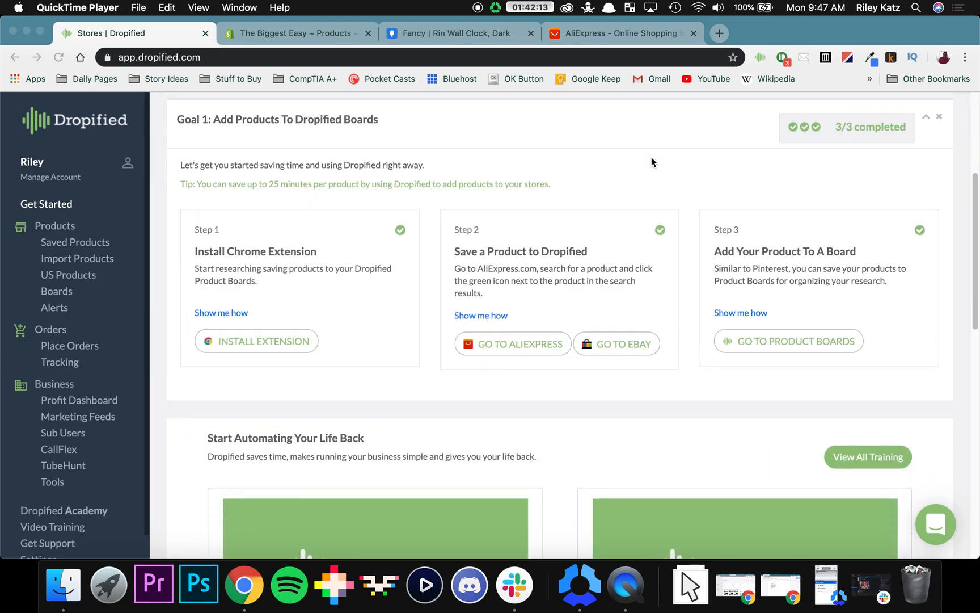
{"action": "scroll", "coordinate": [652, 161], "scroll_direction": "up", "scroll_amount": 8}
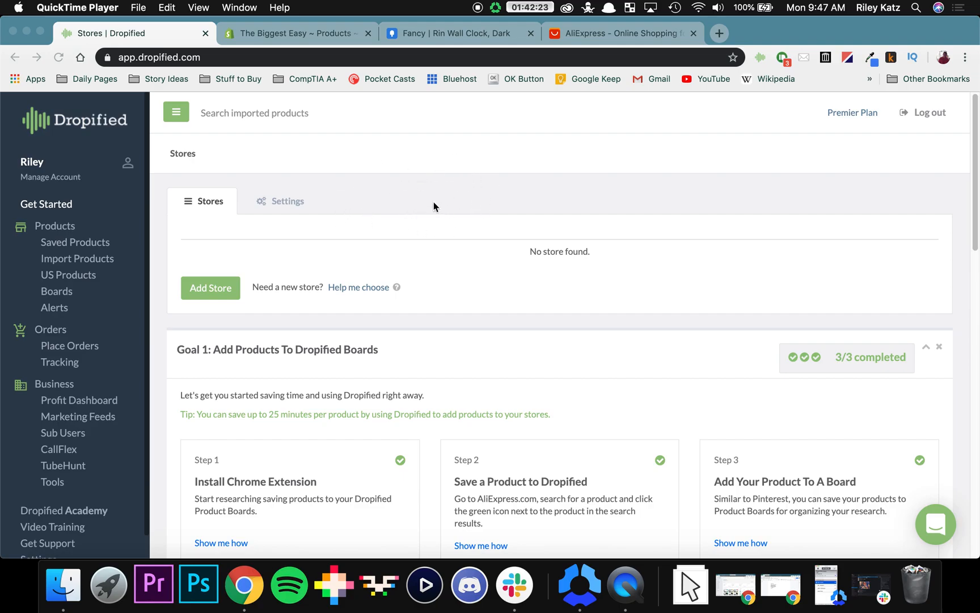
{"action": "left_click", "coordinate": [207, 292]}
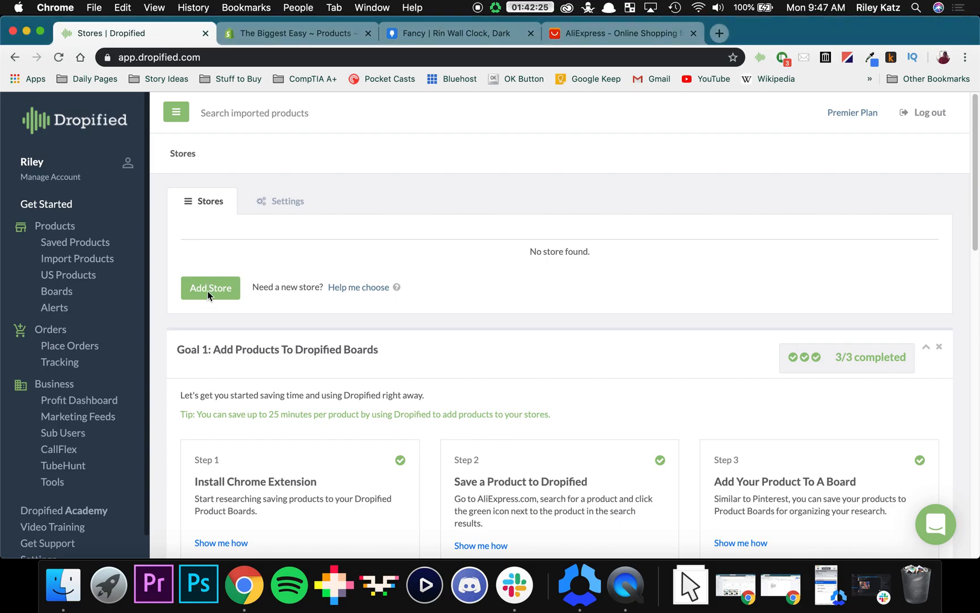
{"action": "left_click", "coordinate": [208, 291]}
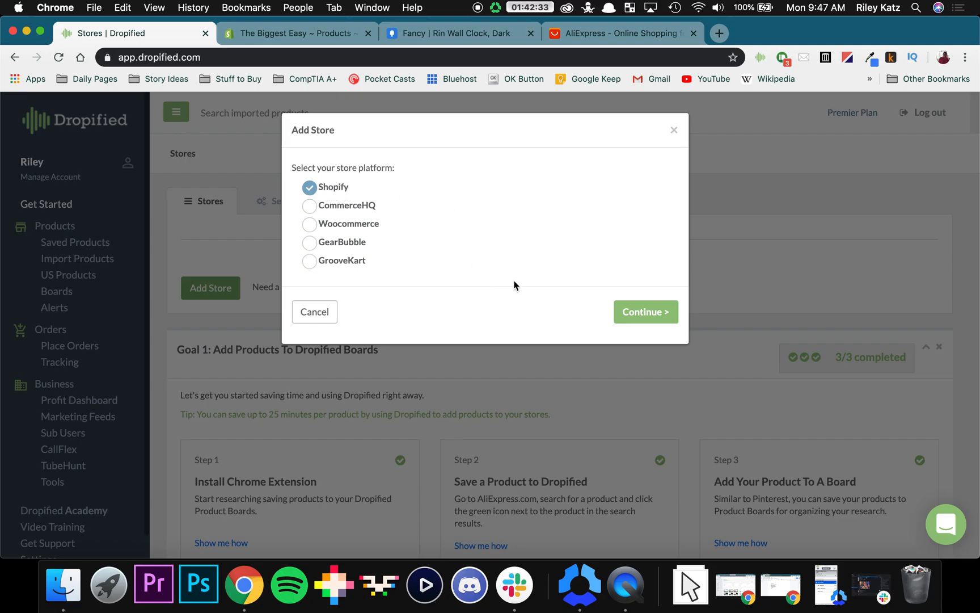
{"action": "left_click", "coordinate": [668, 319]}
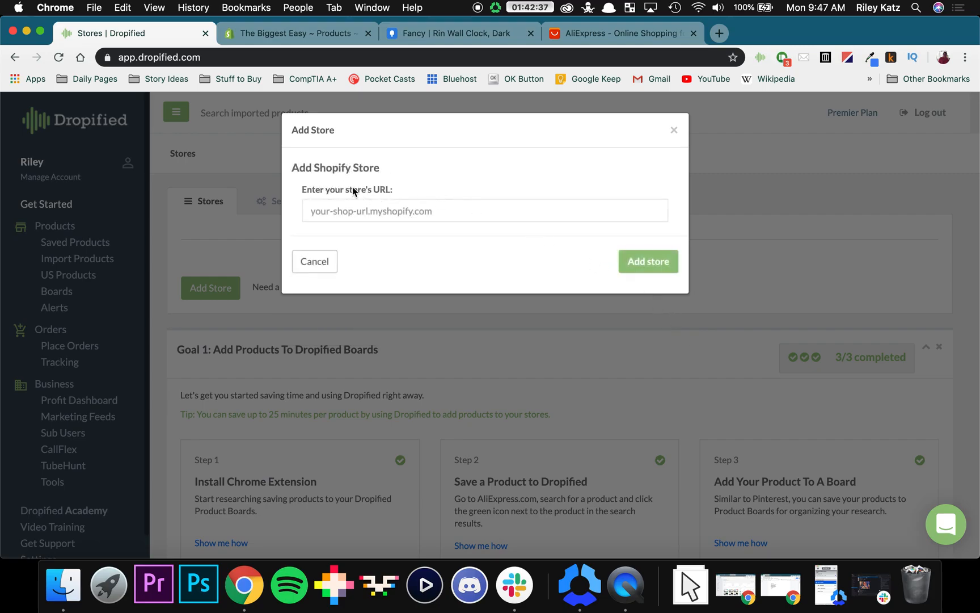
Copy the domain from the Shopify admin's address and submit the-biggest-easy.myshopify.com as the store's URL in Dropified.
{"action": "left_click", "coordinate": [266, 34]}
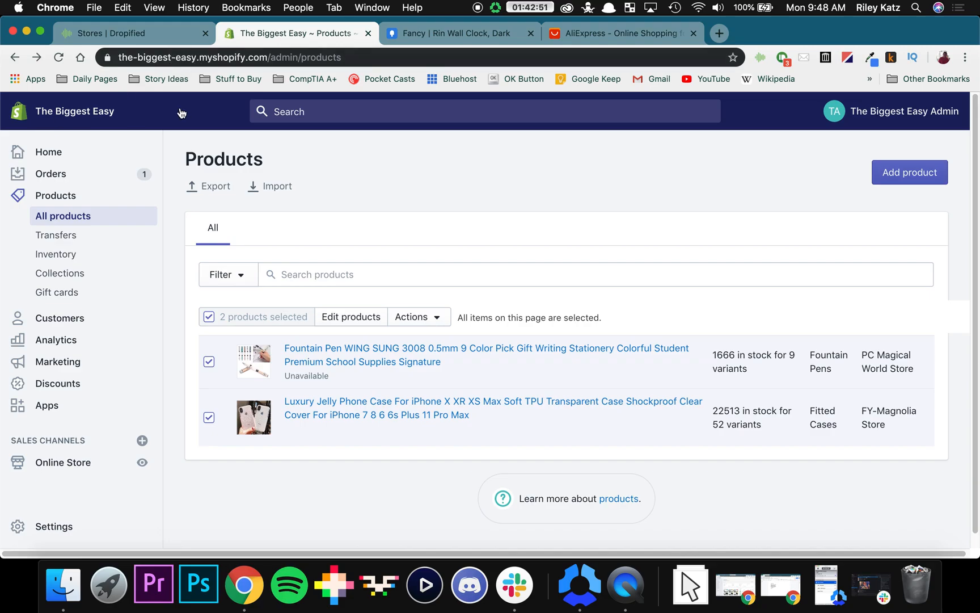
{"action": "left_click", "coordinate": [118, 57]}
{"action": "left_click", "coordinate": [118, 57]}
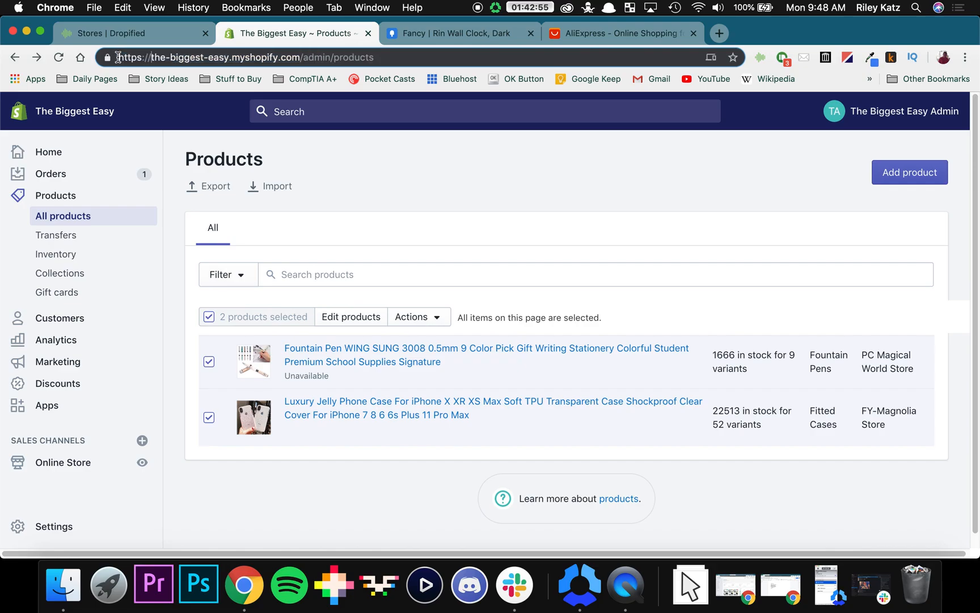
{"action": "left_click_drag", "start_coordinate": [151, 58], "coordinate": [299, 59]}
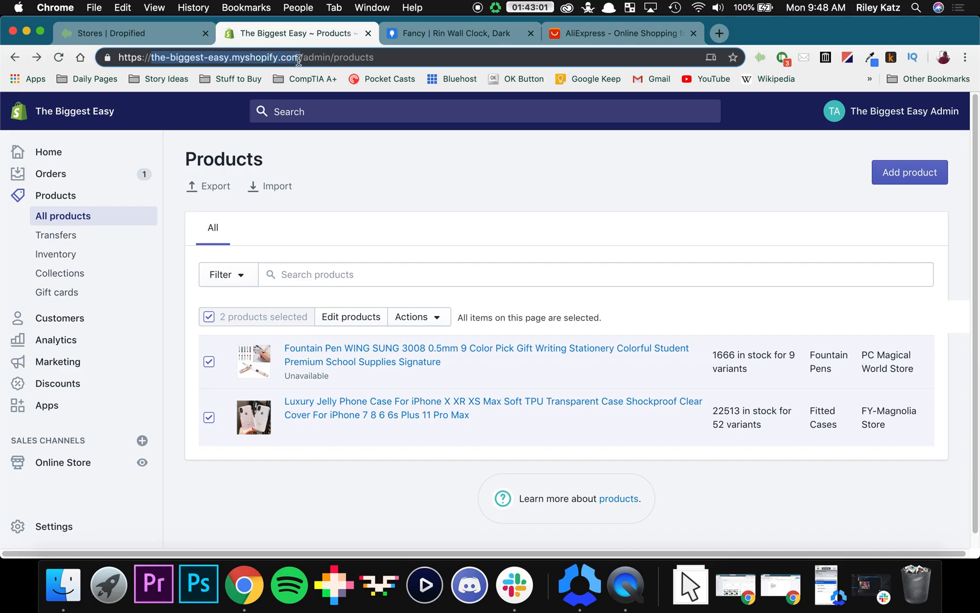
{"action": "key", "text": "super+c"}
{"action": "left_click", "coordinate": [170, 33]}
{"action": "left_click", "coordinate": [453, 210]}
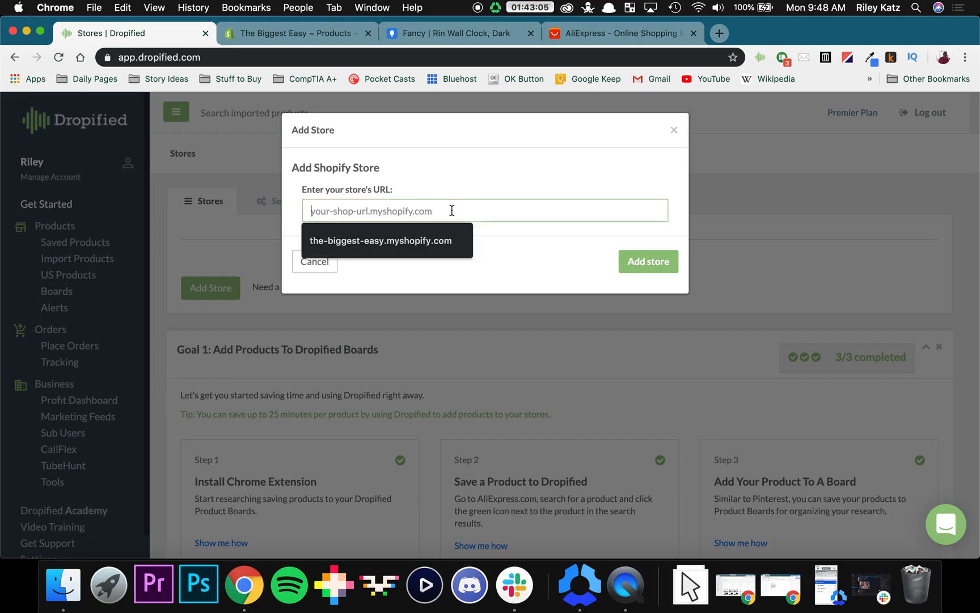
{"action": "left_click", "coordinate": [406, 242]}
{"action": "left_click", "coordinate": [652, 266]}
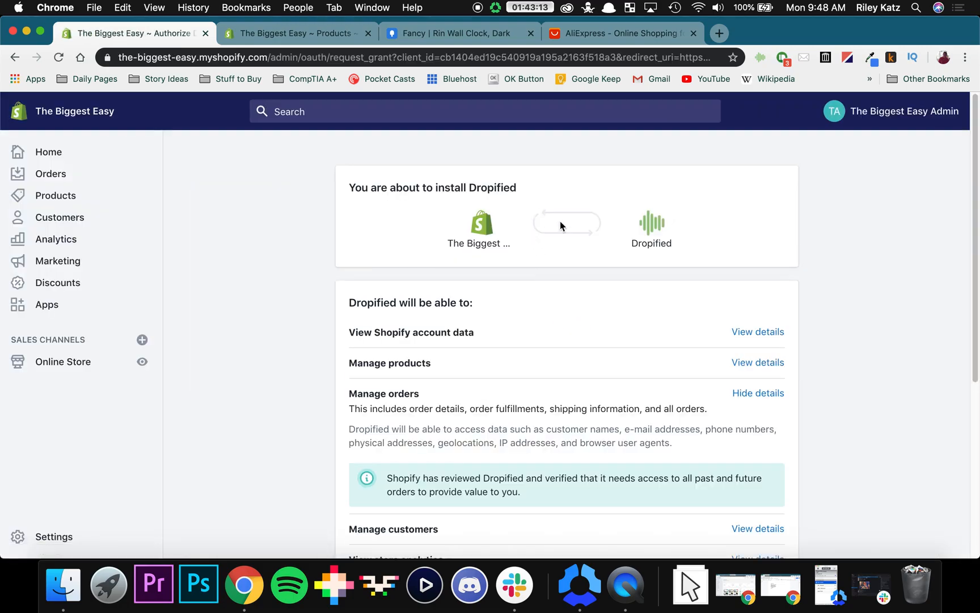
Review the permissions requested by Dropified and install the app on the Shopify store.
{"action": "scroll", "coordinate": [273, 222], "scroll_direction": "down", "scroll_amount": 3}
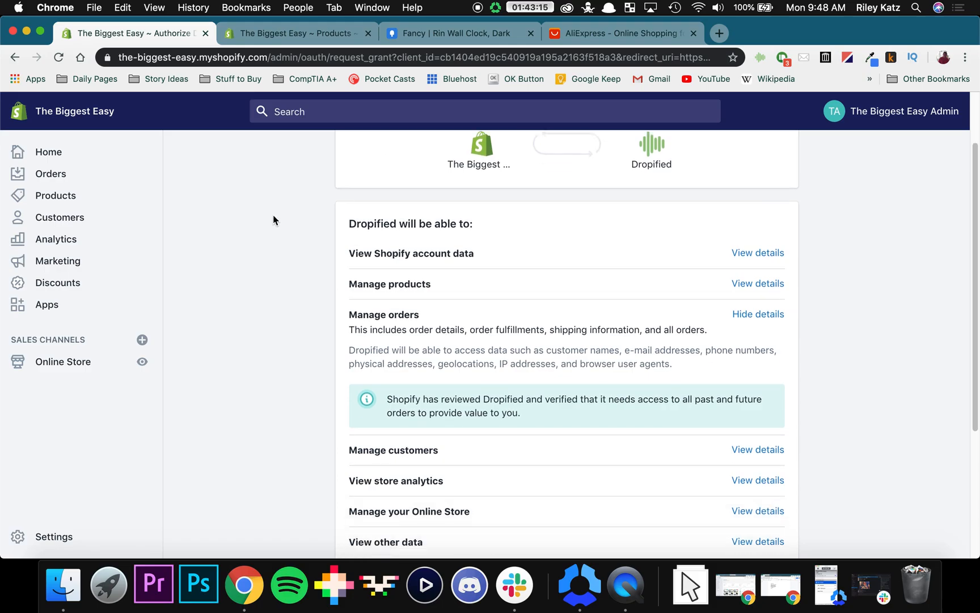
{"action": "scroll", "coordinate": [346, 216], "scroll_direction": "down", "scroll_amount": 4}
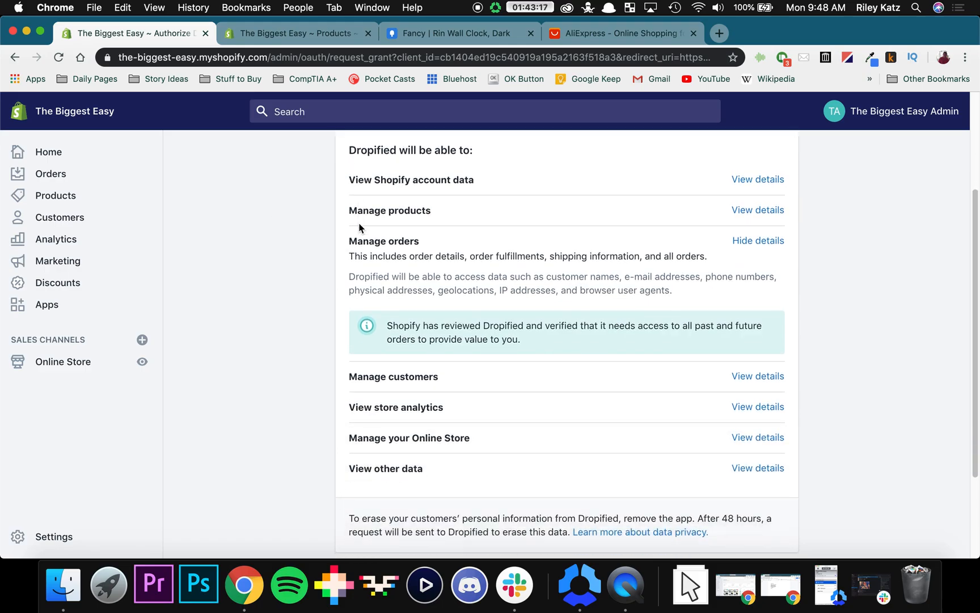
{"action": "scroll", "coordinate": [280, 230], "scroll_direction": "down", "scroll_amount": 1}
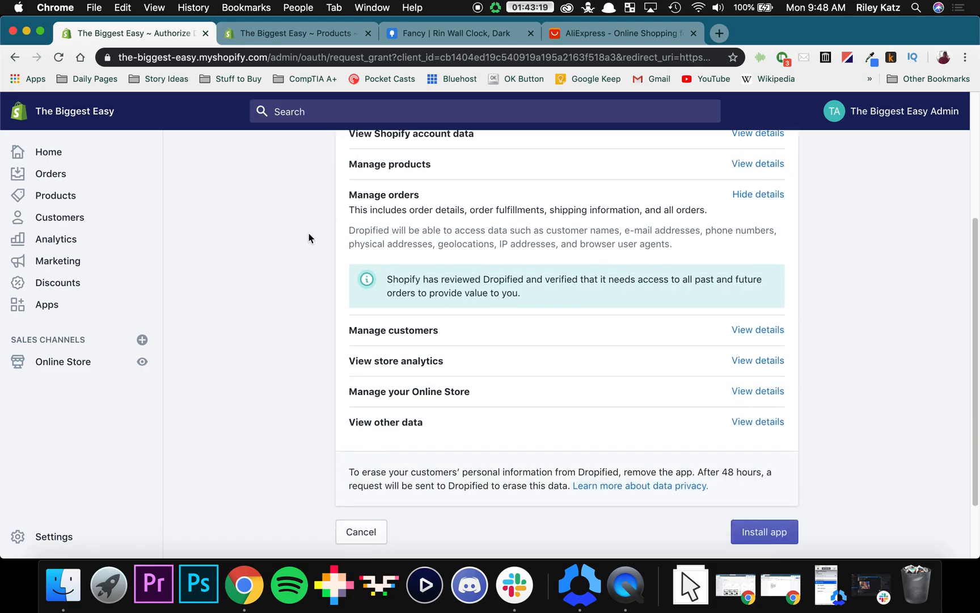
{"action": "left_click", "coordinate": [755, 532]}
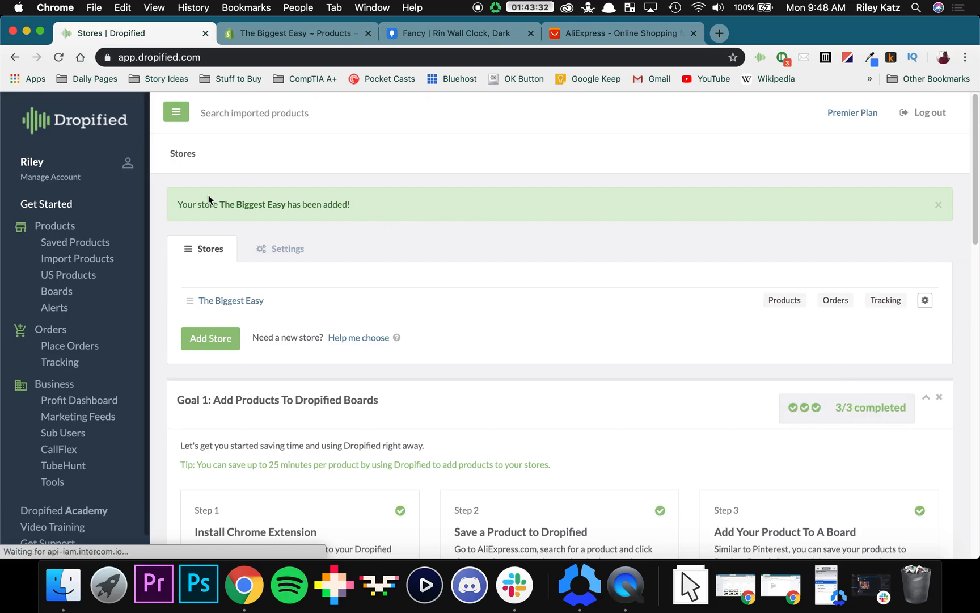
Examine the added-store message and the options offered for The Biggest Easy, and close them without choosing one.
{"action": "left_click_drag", "start_coordinate": [178, 204], "coordinate": [357, 204]}
{"action": "left_click", "coordinate": [374, 210]}
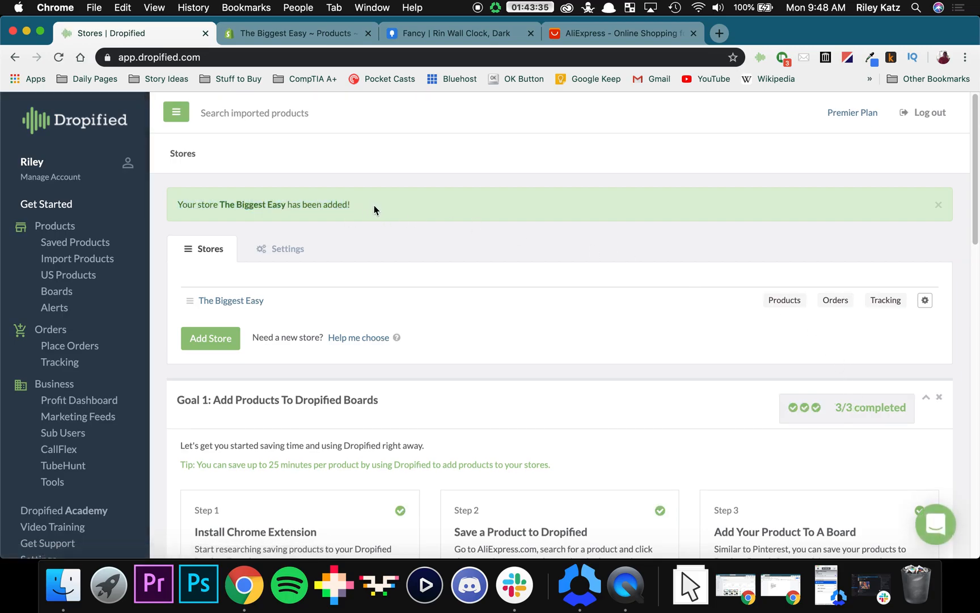
{"action": "left_click", "coordinate": [241, 302]}
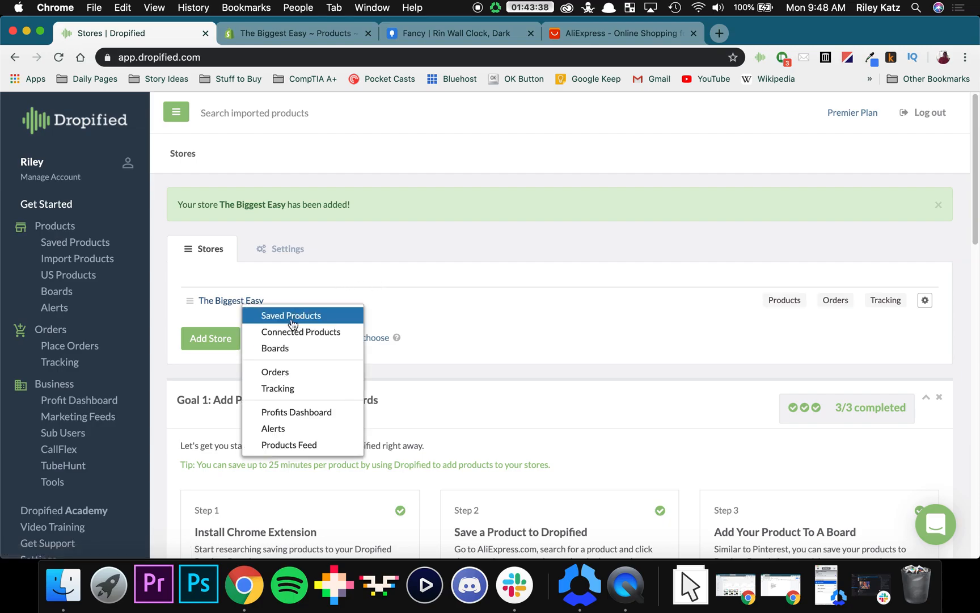
{"action": "left_click", "coordinate": [451, 310]}
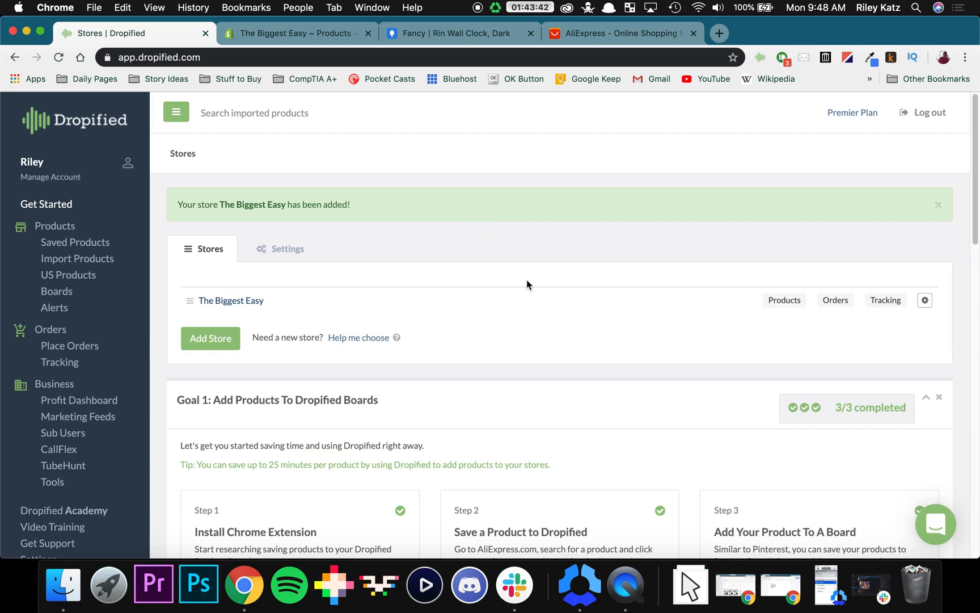
Install the Dropified Dropshipping extension in Chrome from Step 1 of the Dropified Boards goal.
{"action": "scroll", "coordinate": [481, 267], "scroll_direction": "down", "scroll_amount": 1}
{"action": "scroll", "coordinate": [482, 266], "scroll_direction": "down", "scroll_amount": 3}
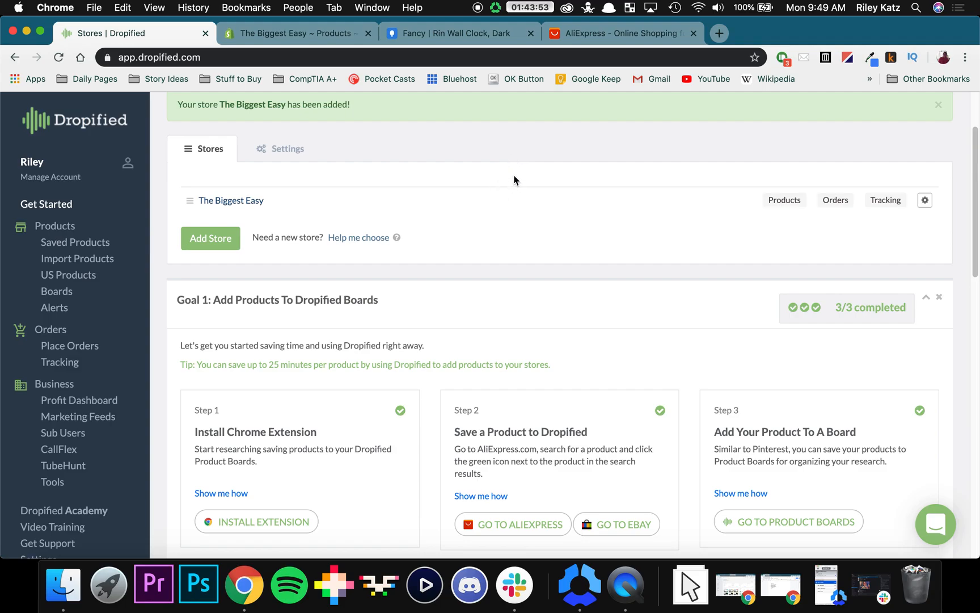
{"action": "scroll", "coordinate": [492, 188], "scroll_direction": "up", "scroll_amount": 2}
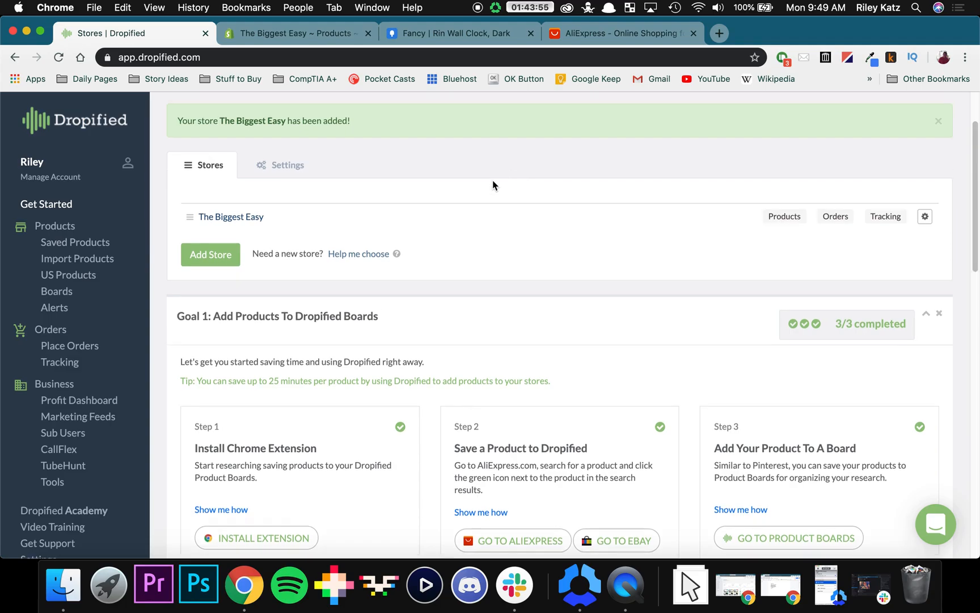
{"action": "scroll", "coordinate": [494, 185], "scroll_direction": "up", "scroll_amount": 2}
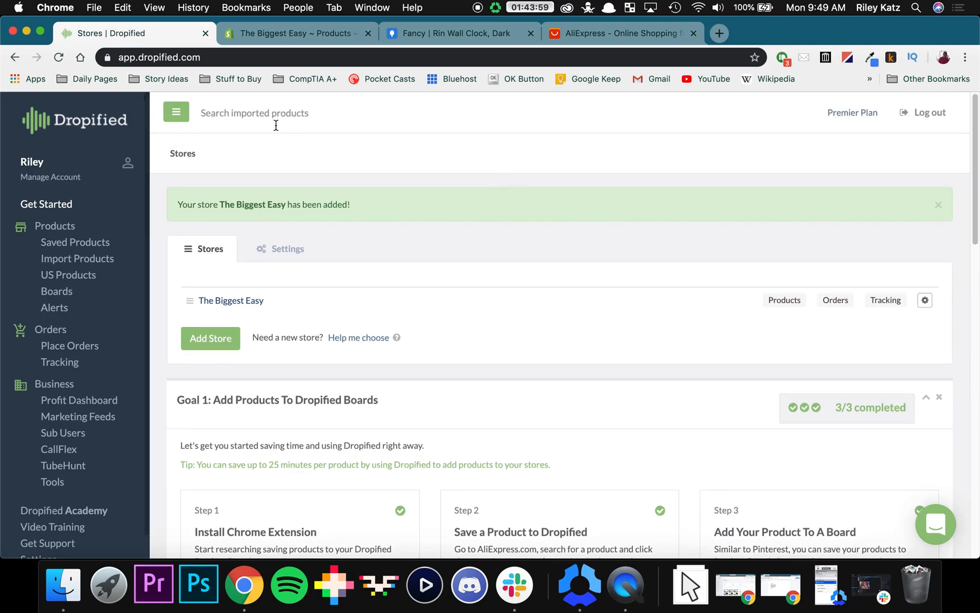
{"action": "scroll", "coordinate": [334, 247], "scroll_direction": "down", "scroll_amount": 2}
{"action": "scroll", "coordinate": [340, 239], "scroll_direction": "down", "scroll_amount": 3}
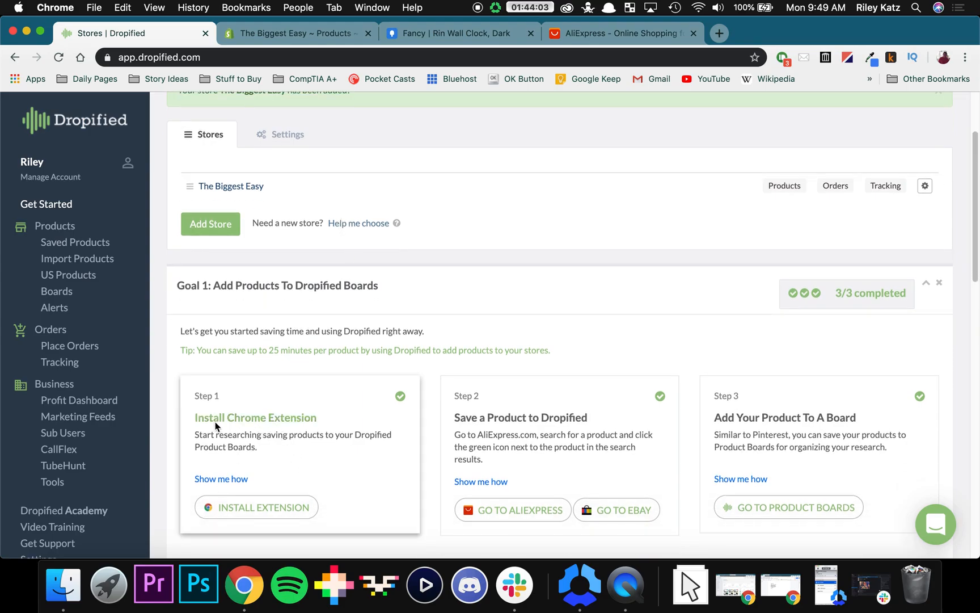
{"action": "left_click", "coordinate": [262, 510]}
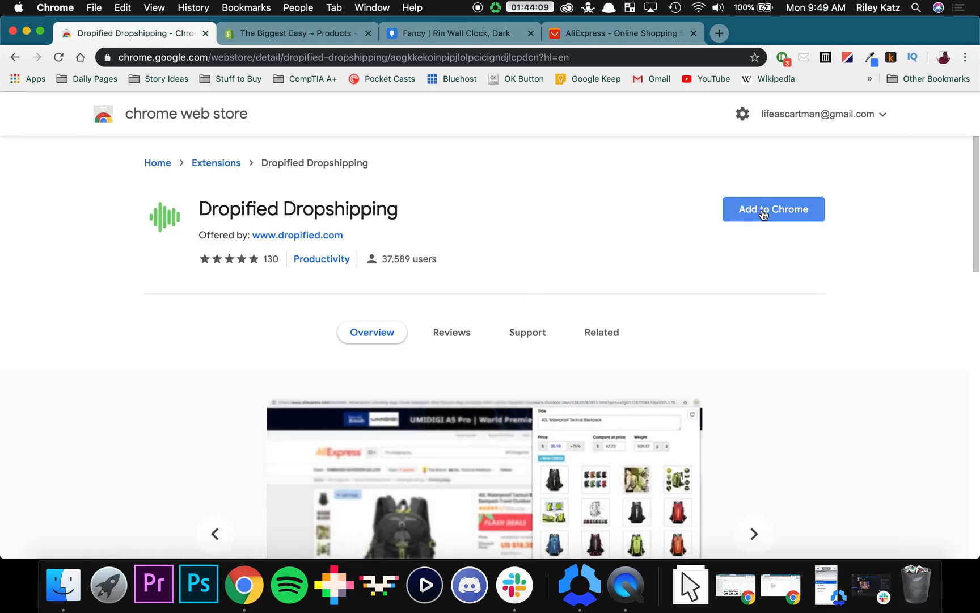
{"action": "left_click", "coordinate": [779, 217]}
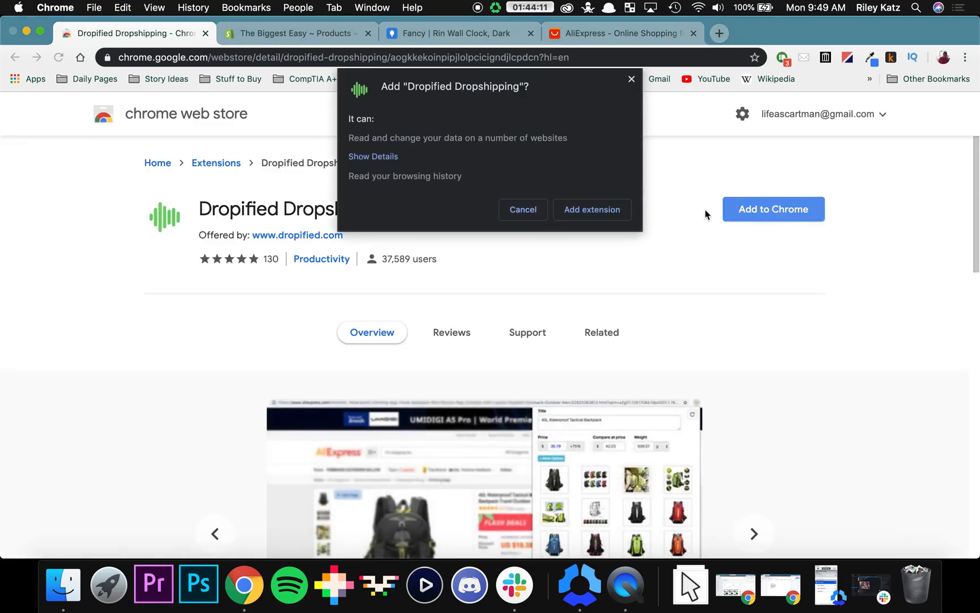
{"action": "left_click", "coordinate": [590, 209]}
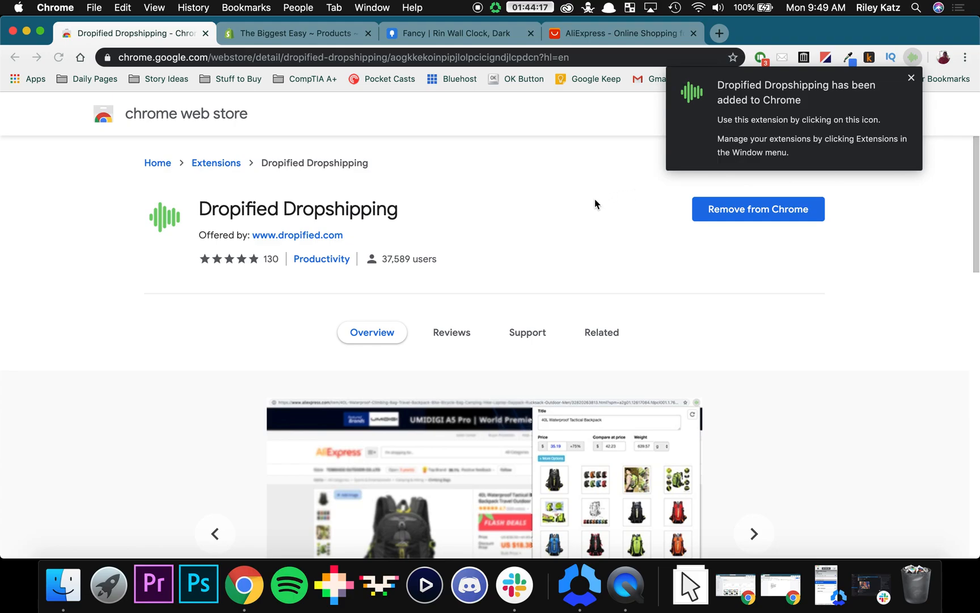
Move the Dropified extension to the front of the browser's extension icons and check its product form.
{"action": "left_click", "coordinate": [911, 78]}
{"action": "left_click_drag", "start_coordinate": [916, 64], "coordinate": [759, 61]}
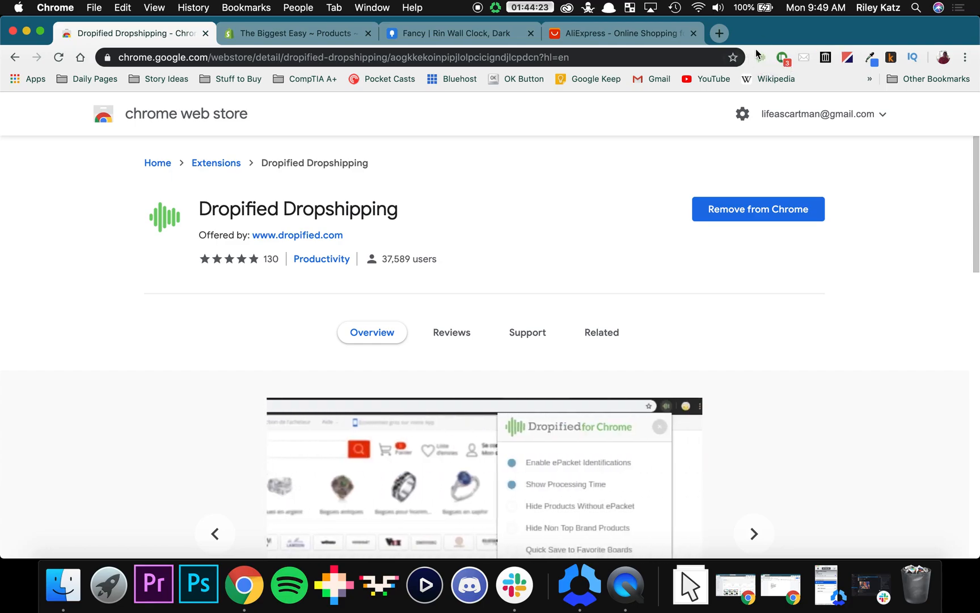
{"action": "left_click", "coordinate": [759, 59]}
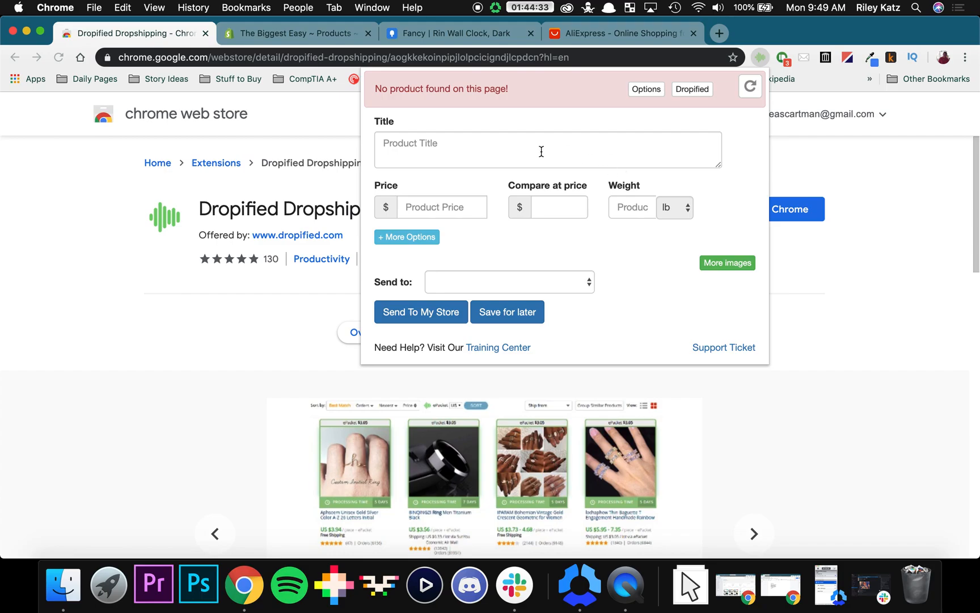
{"action": "left_click", "coordinate": [873, 184]}
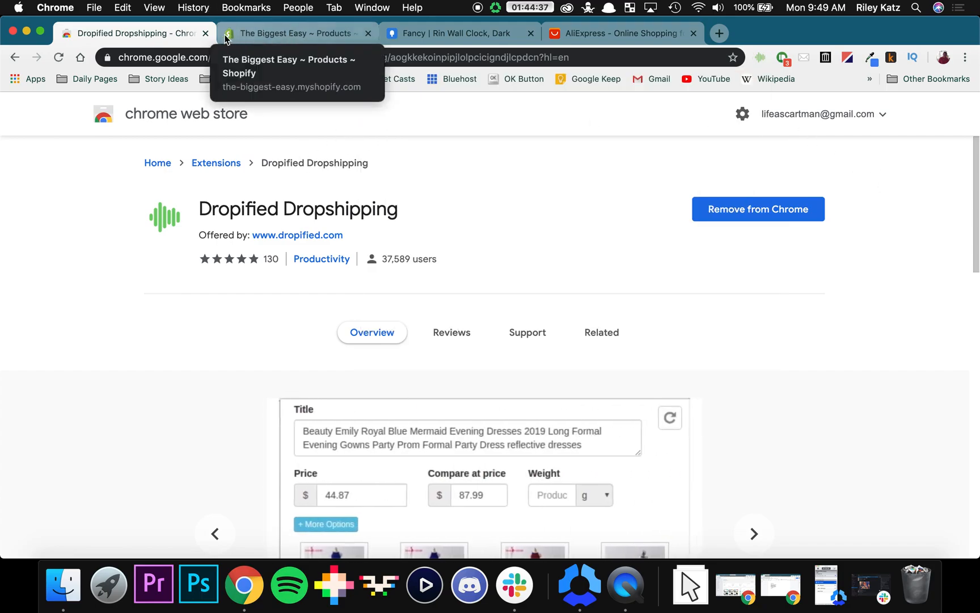
Return from the Chrome Web Store to Dropified and open the Import Products page.
{"action": "left_click", "coordinate": [14, 58]}
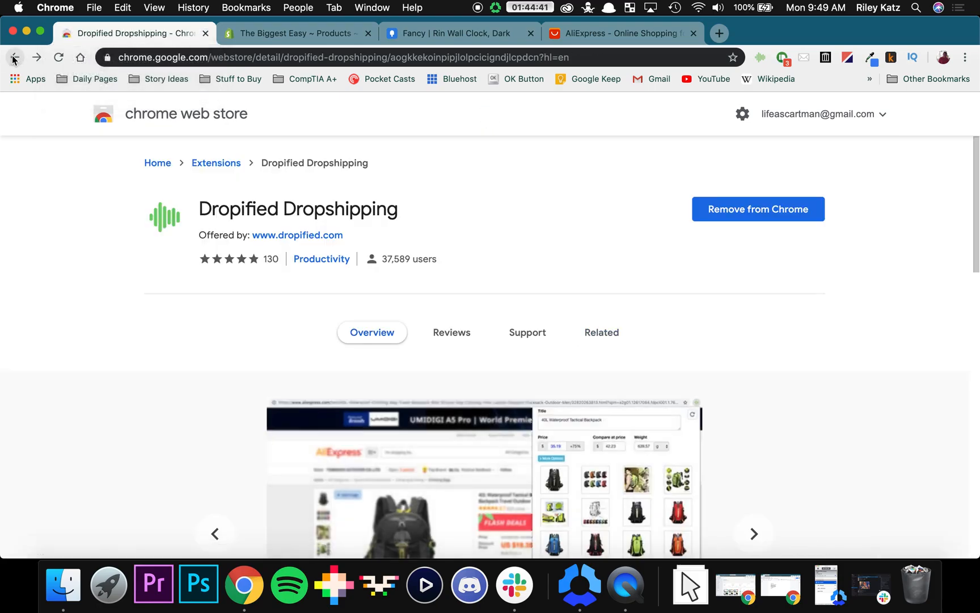
{"action": "left_click", "coordinate": [15, 58]}
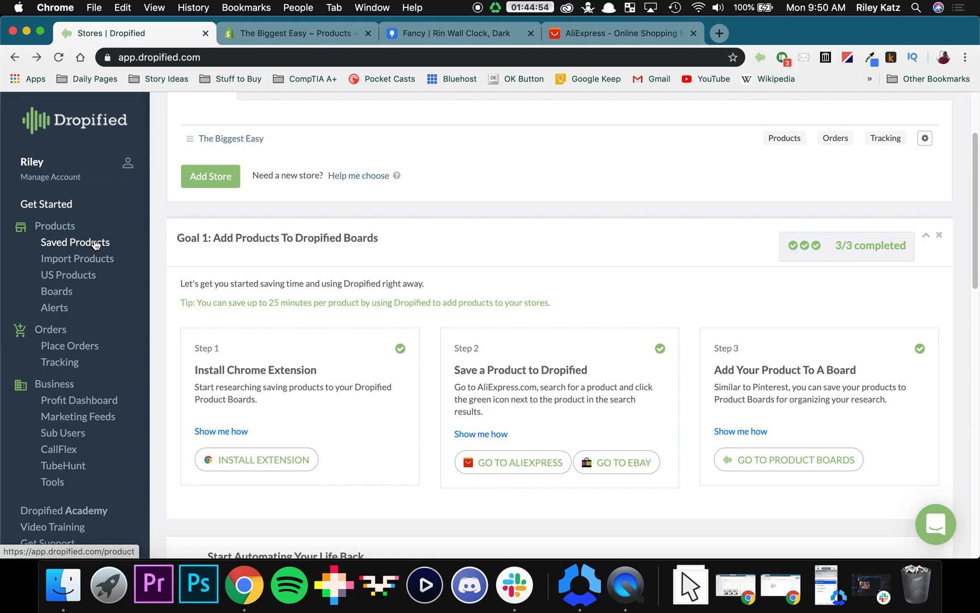
{"action": "left_click", "coordinate": [80, 258]}
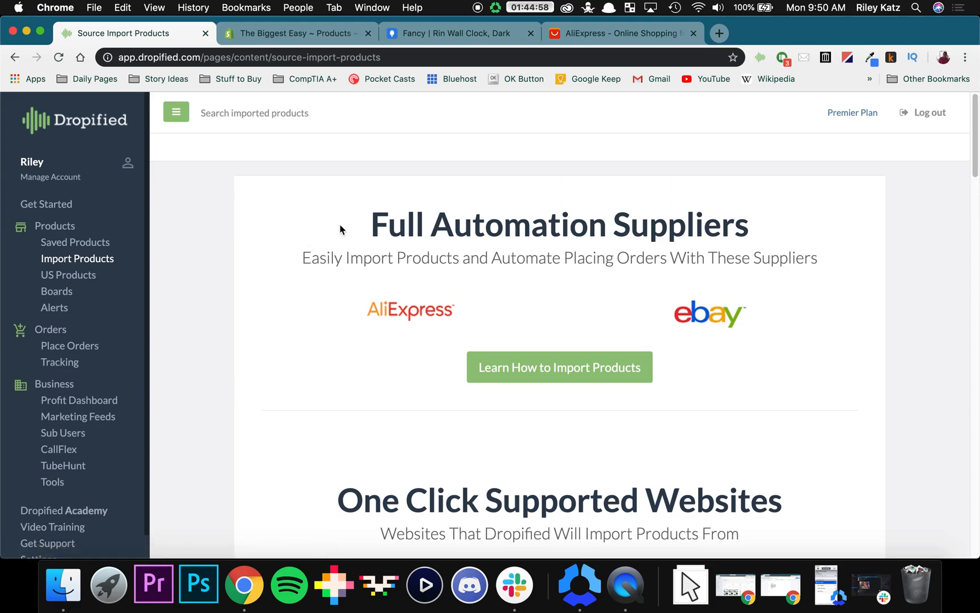
Examine the full automation suppliers and the one-click supported websites for importing products.
{"action": "scroll", "coordinate": [560, 270], "scroll_direction": "down", "scroll_amount": 2}
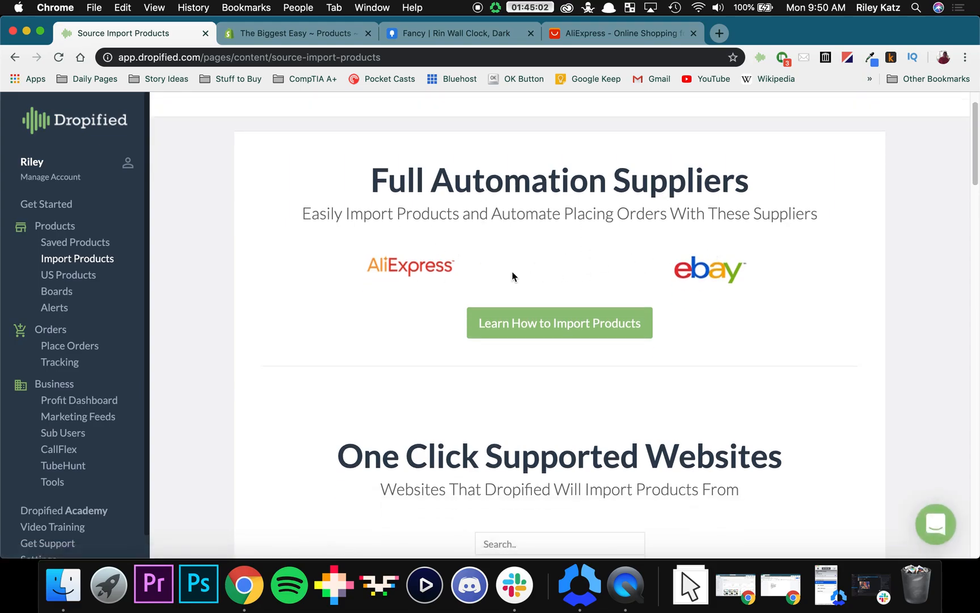
{"action": "scroll", "coordinate": [397, 276], "scroll_direction": "down", "scroll_amount": 10}
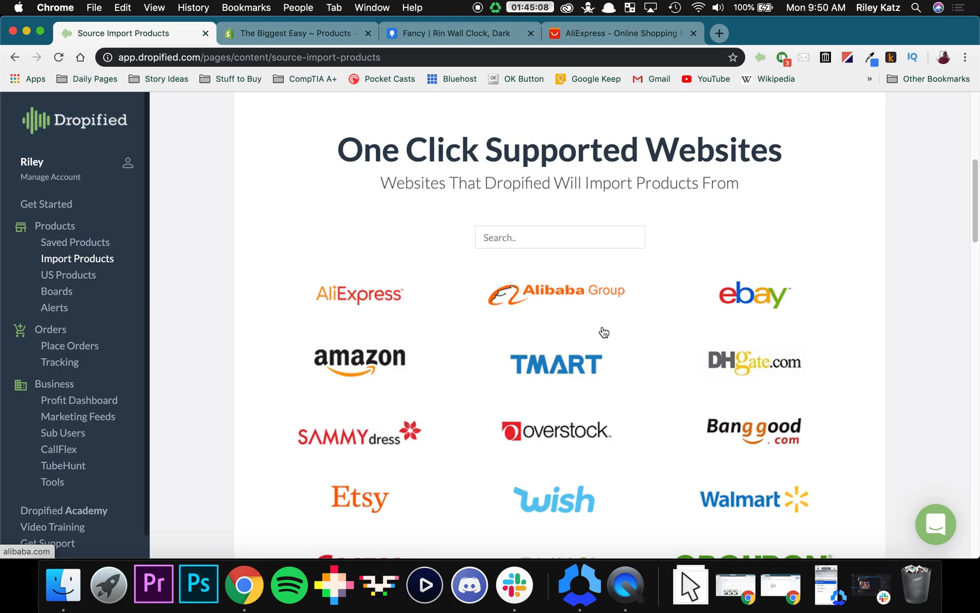
{"action": "scroll", "coordinate": [603, 332], "scroll_direction": "down", "scroll_amount": 15}
{"action": "scroll", "coordinate": [605, 332], "scroll_direction": "down", "scroll_amount": 4}
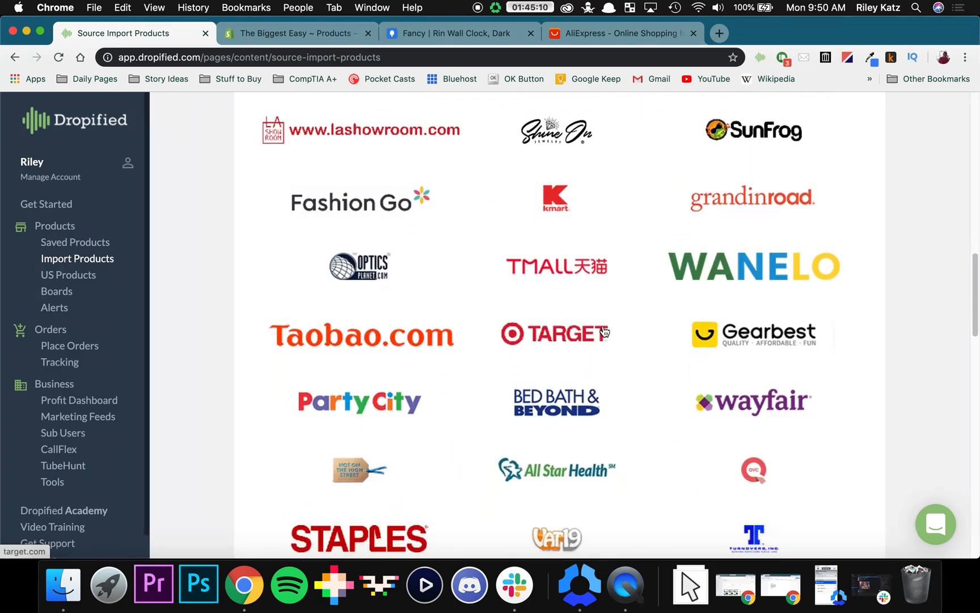
{"action": "scroll", "coordinate": [605, 332], "scroll_direction": "up", "scroll_amount": 18}
{"action": "scroll", "coordinate": [605, 332], "scroll_direction": "up", "scroll_amount": 7}
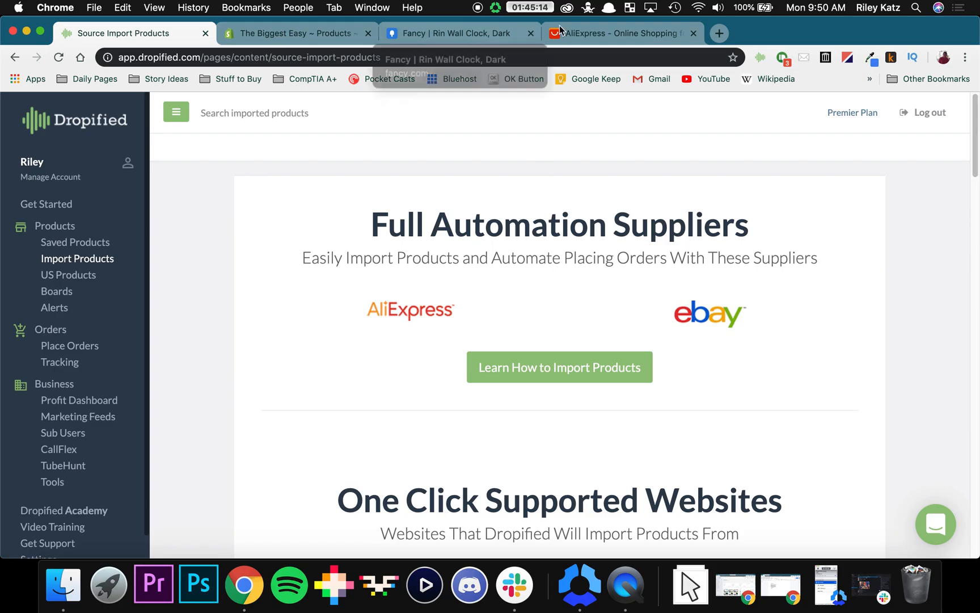
Search AliExpress for "fountain pens" and save the Luxury Brand Jinhao X750 silver pen to Dropified from the results.
{"action": "left_click", "coordinate": [619, 34]}
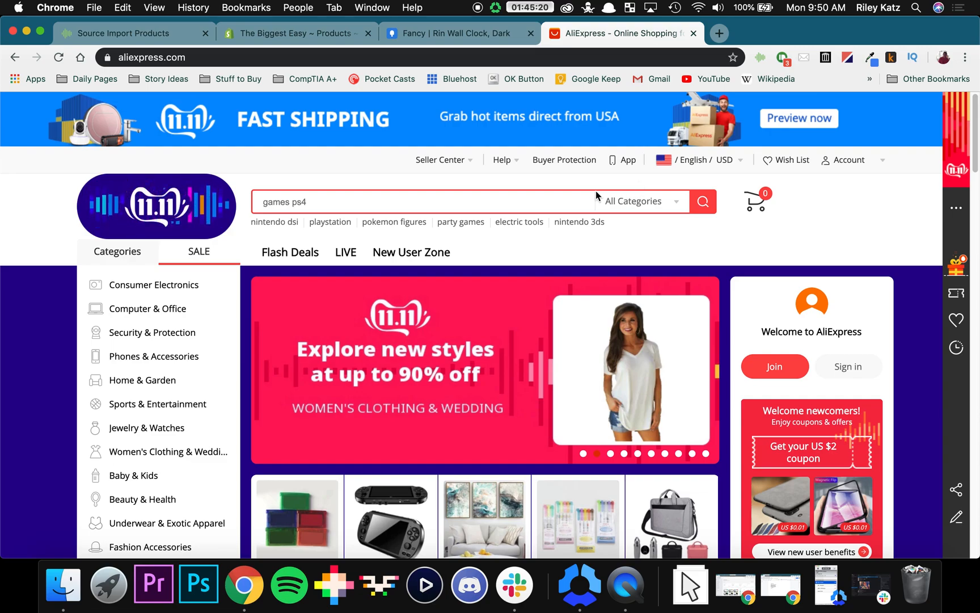
{"action": "type", "text": "fountain pens"}
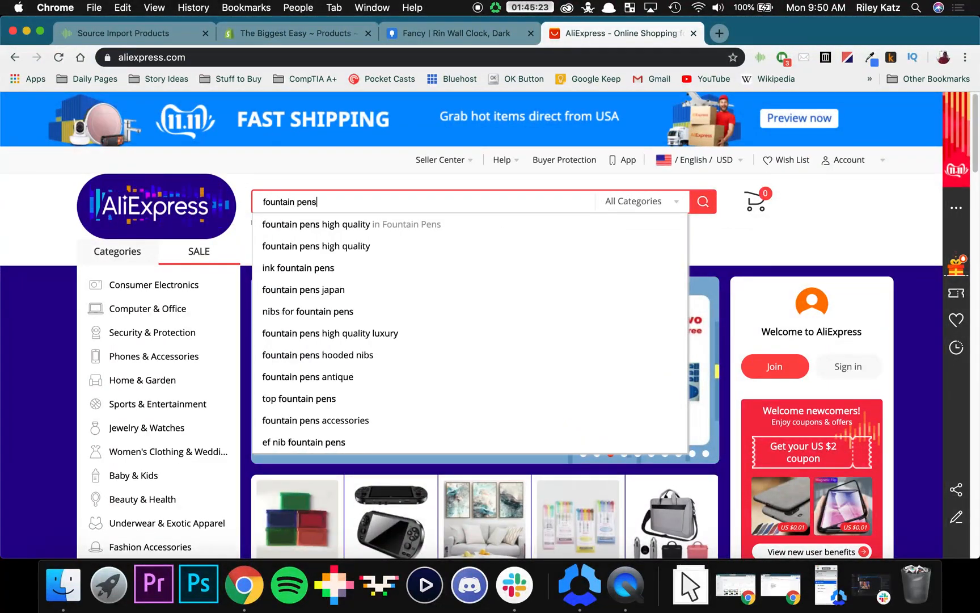
{"action": "key", "text": "Return"}
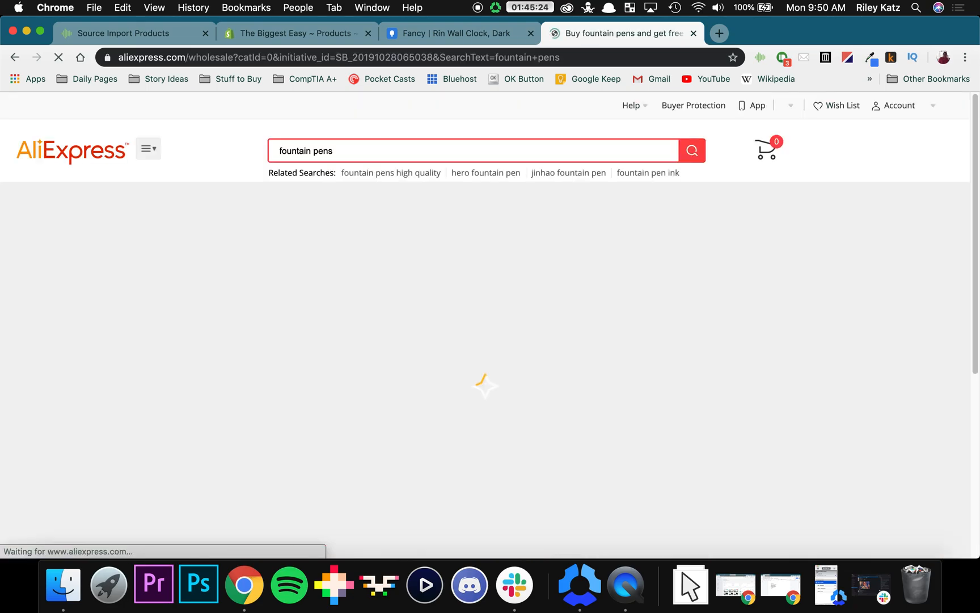
{"action": "scroll", "coordinate": [520, 253], "scroll_direction": "down", "scroll_amount": 5}
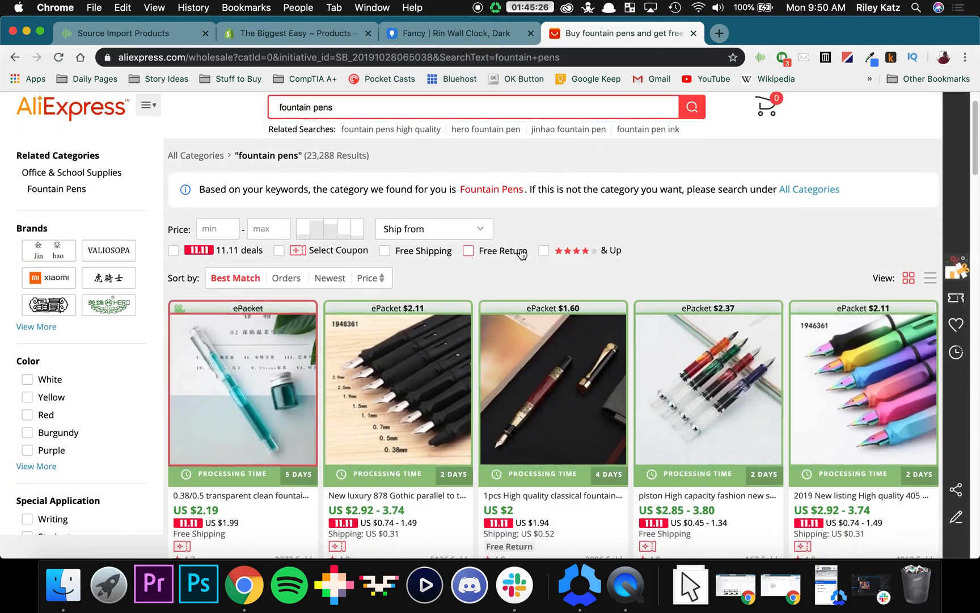
{"action": "scroll", "coordinate": [535, 256], "scroll_direction": "down", "scroll_amount": 2}
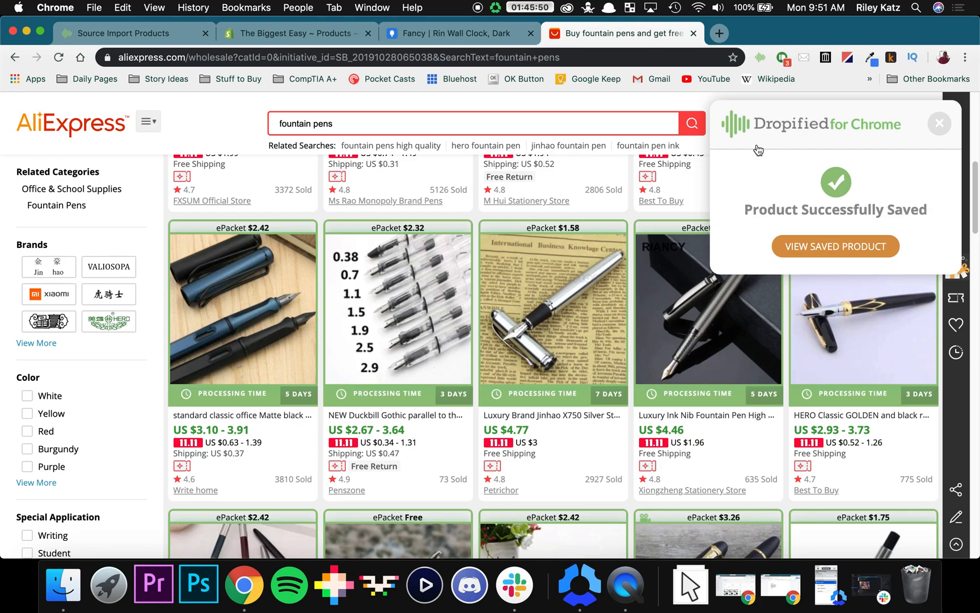
Open the Jinhao X750 fountain pen from Dropified's Saved Products and examine its price, variants, description, images and export settings.
{"action": "left_click", "coordinate": [115, 38]}
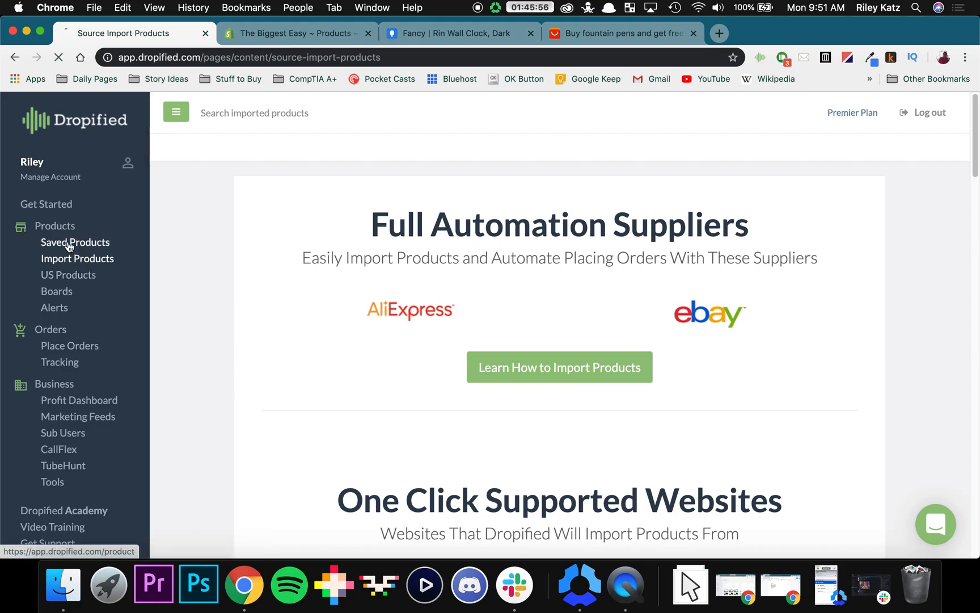
{"action": "scroll", "coordinate": [189, 337], "scroll_direction": "down", "scroll_amount": 1}
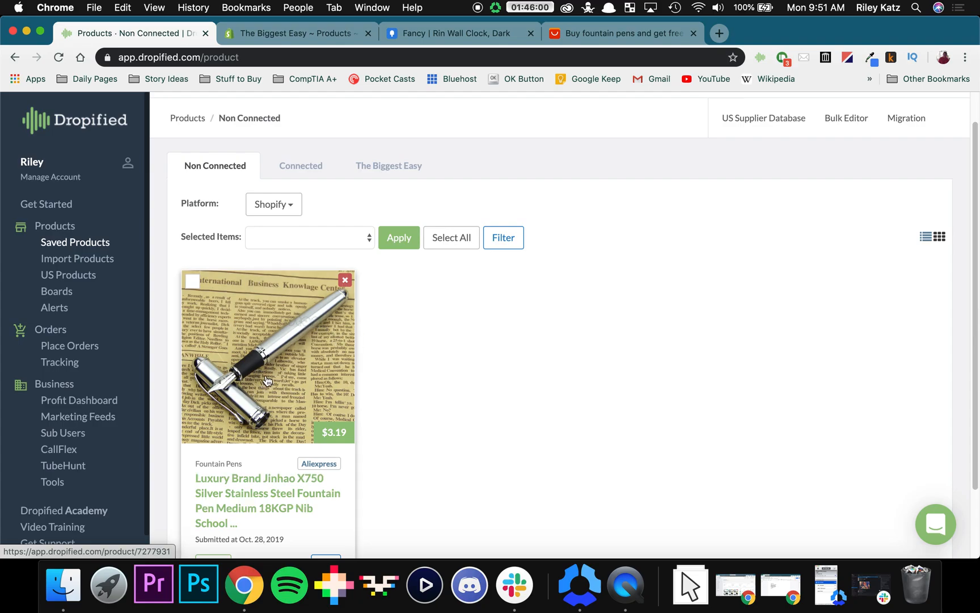
{"action": "scroll", "coordinate": [265, 397], "scroll_direction": "down", "scroll_amount": 1}
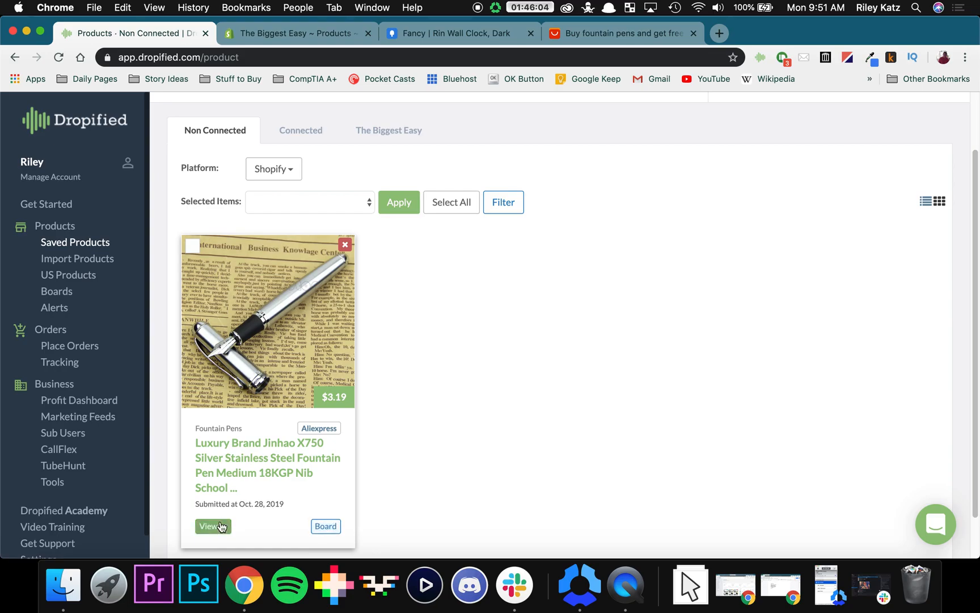
{"action": "left_click", "coordinate": [213, 526]}
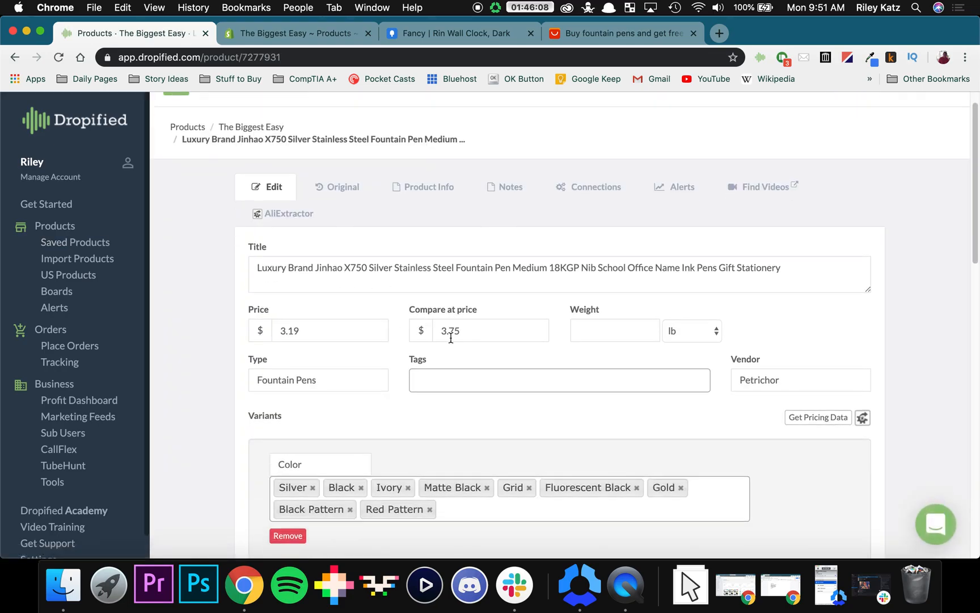
{"action": "scroll", "coordinate": [359, 430], "scroll_direction": "down", "scroll_amount": 2}
{"action": "scroll", "coordinate": [402, 448], "scroll_direction": "down", "scroll_amount": 5}
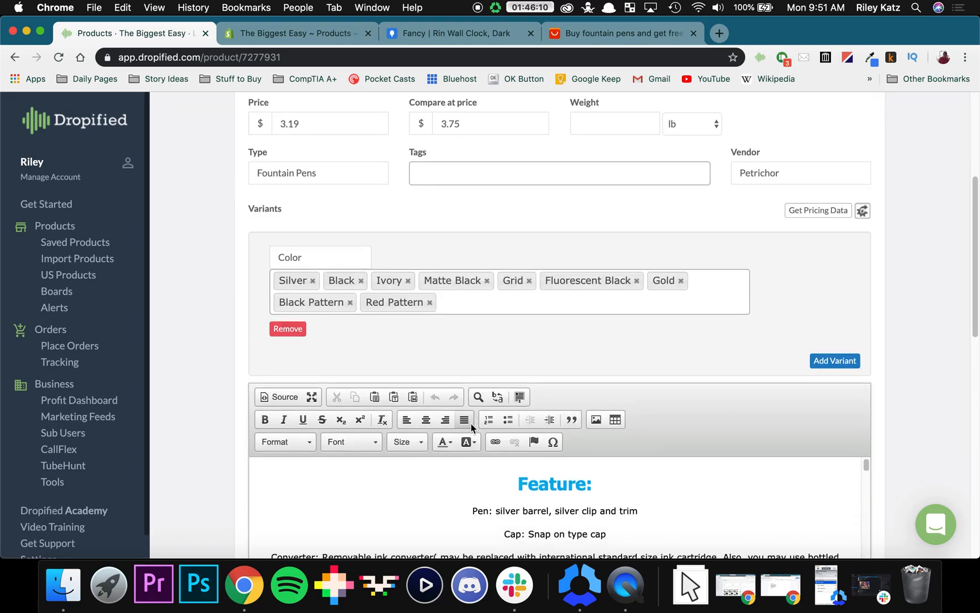
{"action": "scroll", "coordinate": [473, 416], "scroll_direction": "down", "scroll_amount": 15}
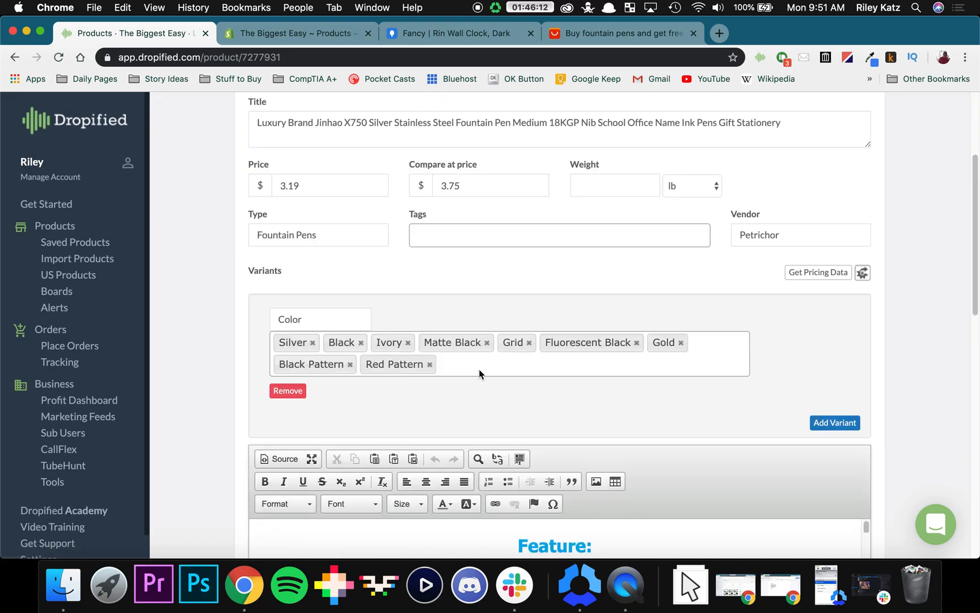
{"action": "scroll", "coordinate": [423, 278], "scroll_direction": "up", "scroll_amount": 1}
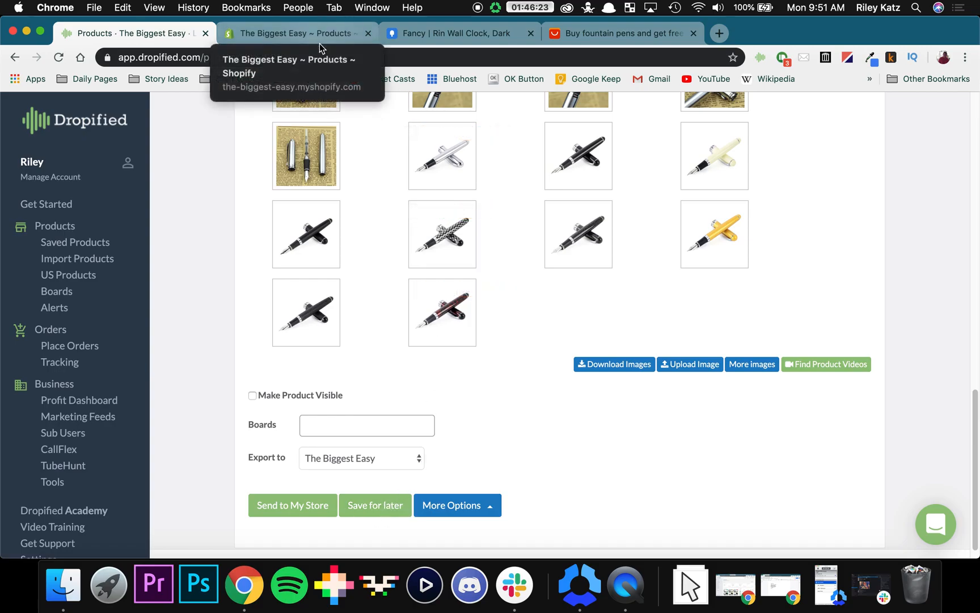
{"action": "scroll", "coordinate": [306, 386], "scroll_direction": "up", "scroll_amount": 5}
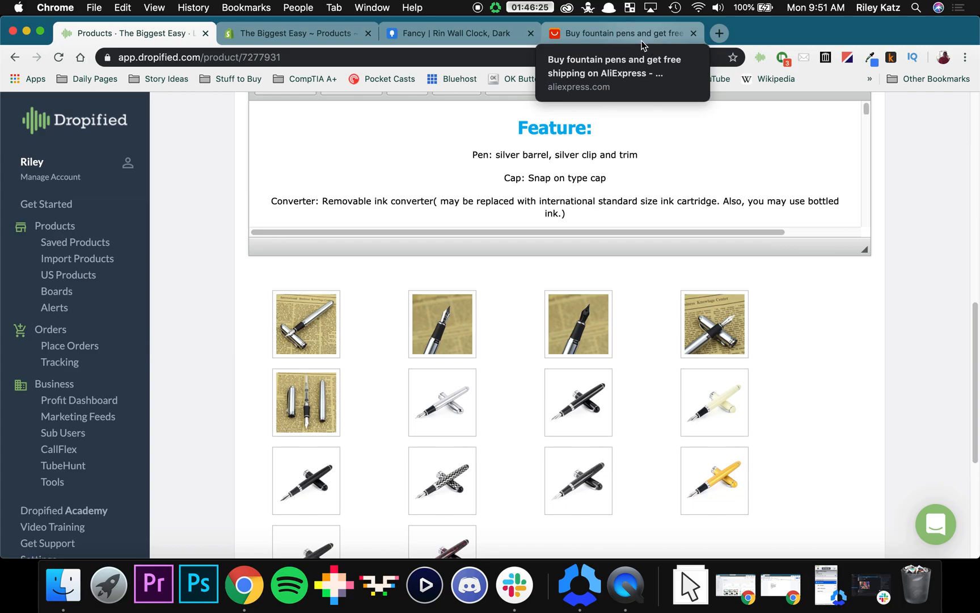
Open the Jinhao X750 pen's product page on AliExpress and check its details in the Dropified extension's product form.
{"action": "left_click", "coordinate": [641, 41]}
{"action": "mouse_move", "coordinate": [454, 315]}
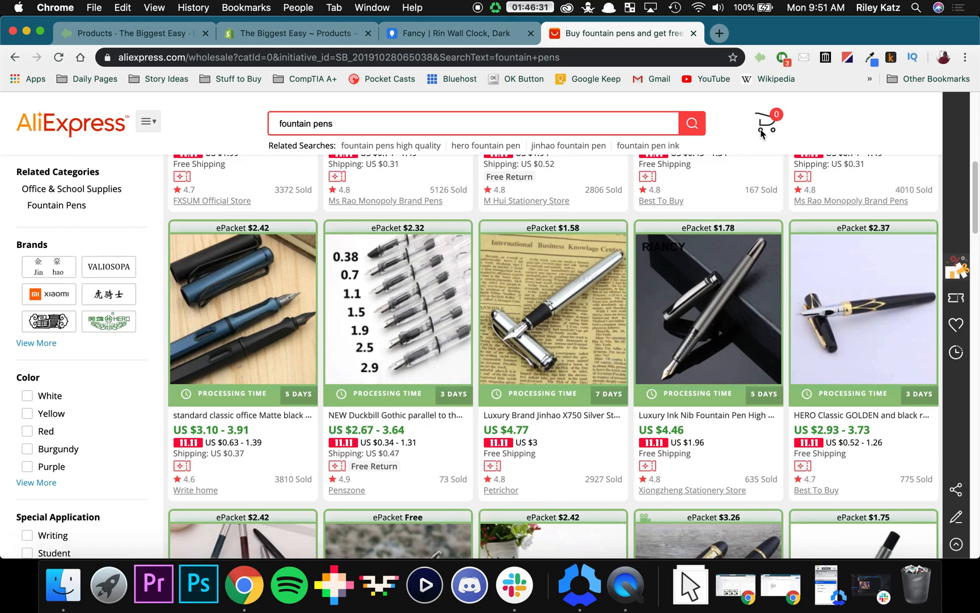
{"action": "left_click", "coordinate": [582, 251]}
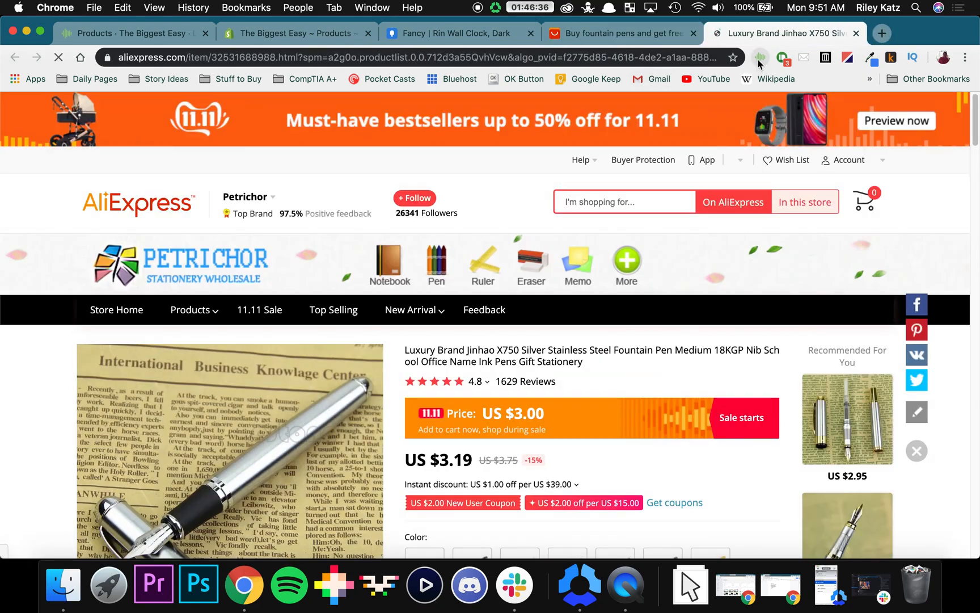
{"action": "left_click", "coordinate": [759, 58]}
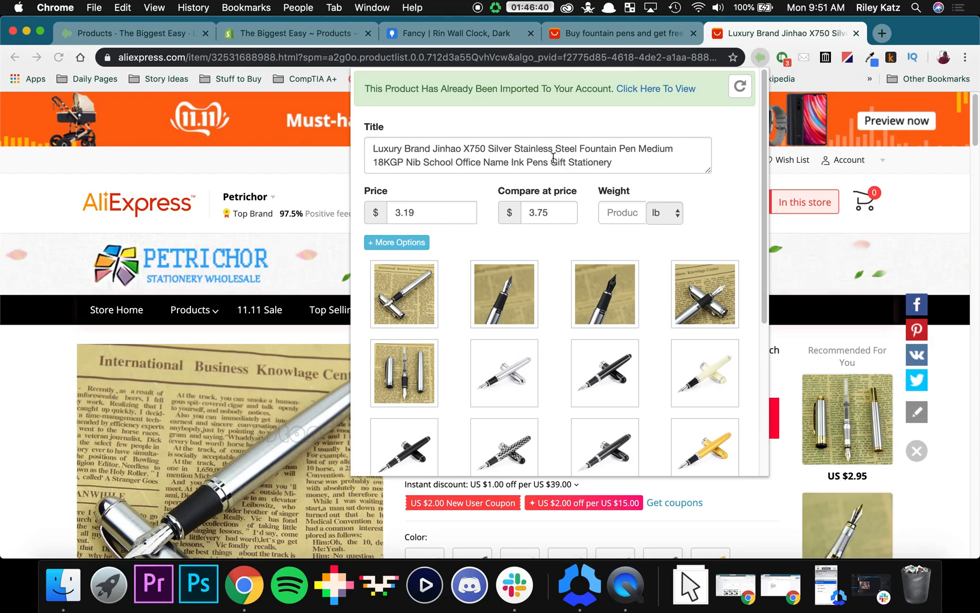
{"action": "scroll", "coordinate": [469, 177], "scroll_direction": "down", "scroll_amount": 10}
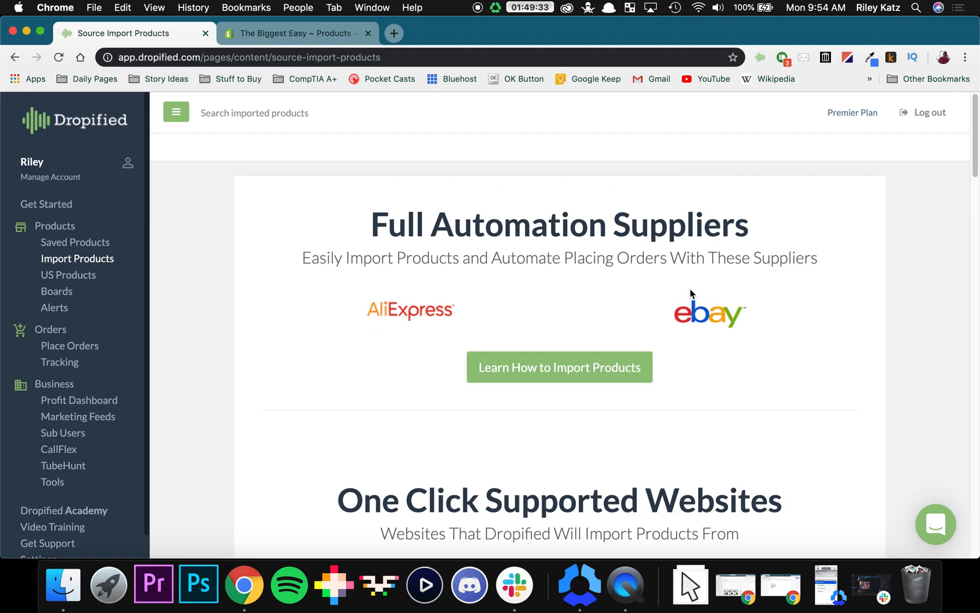
Look through the one-click supported websites on Dropified's Import Products page and open FastTech.
{"action": "scroll", "coordinate": [754, 276], "scroll_direction": "down", "scroll_amount": 5}
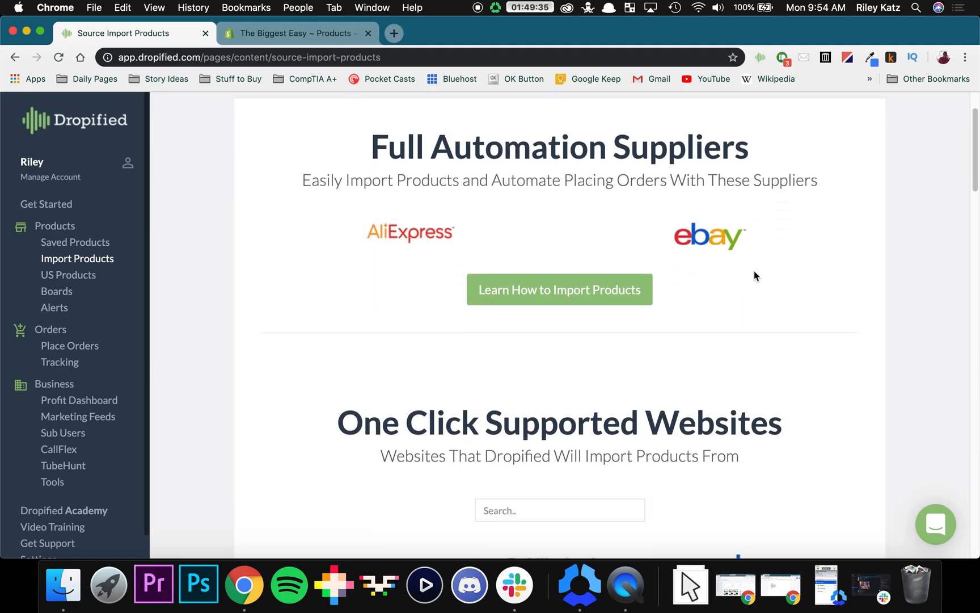
{"action": "scroll", "coordinate": [754, 276], "scroll_direction": "down", "scroll_amount": 4}
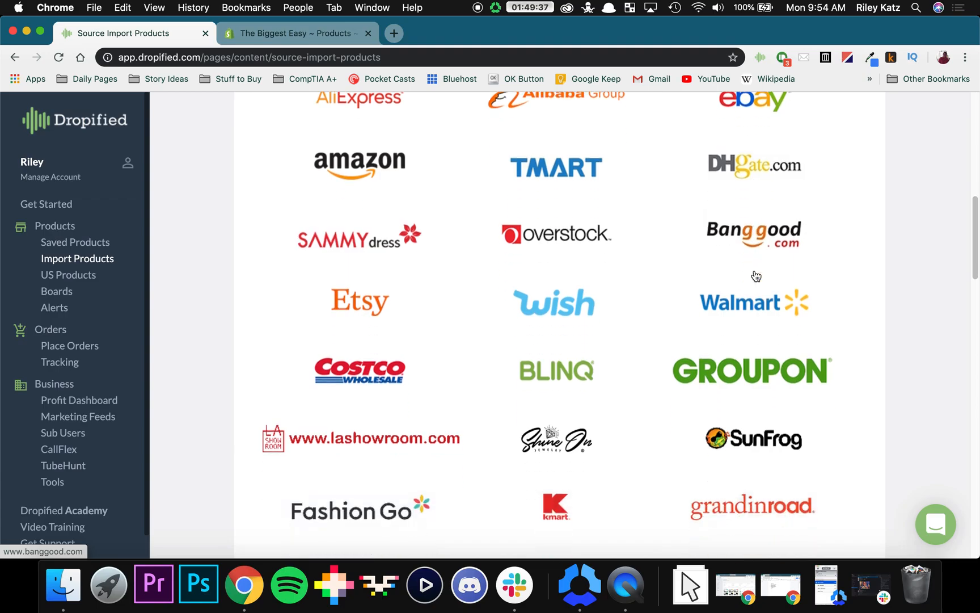
{"action": "scroll", "coordinate": [754, 276], "scroll_direction": "down", "scroll_amount": 8}
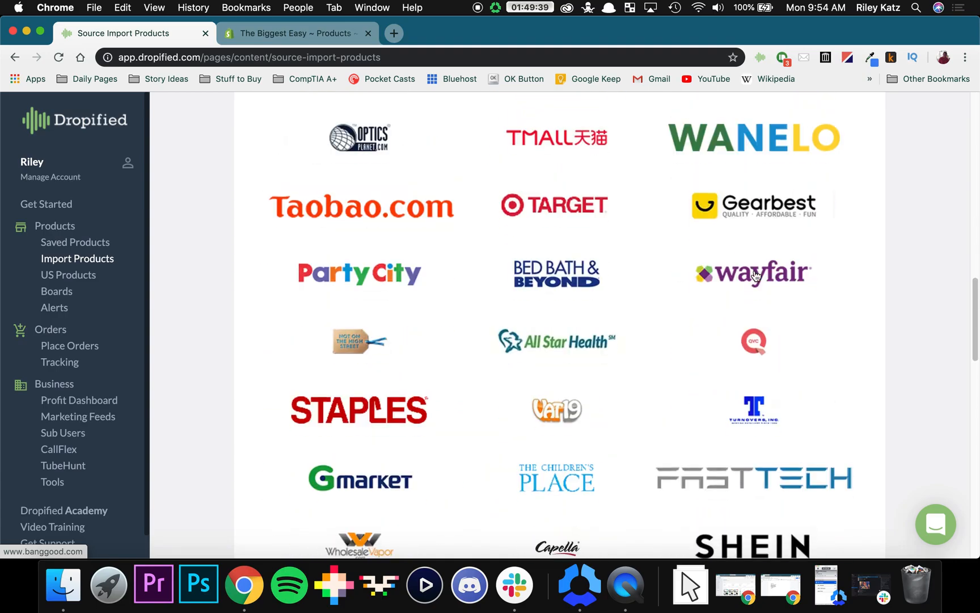
{"action": "left_click", "coordinate": [780, 402]}
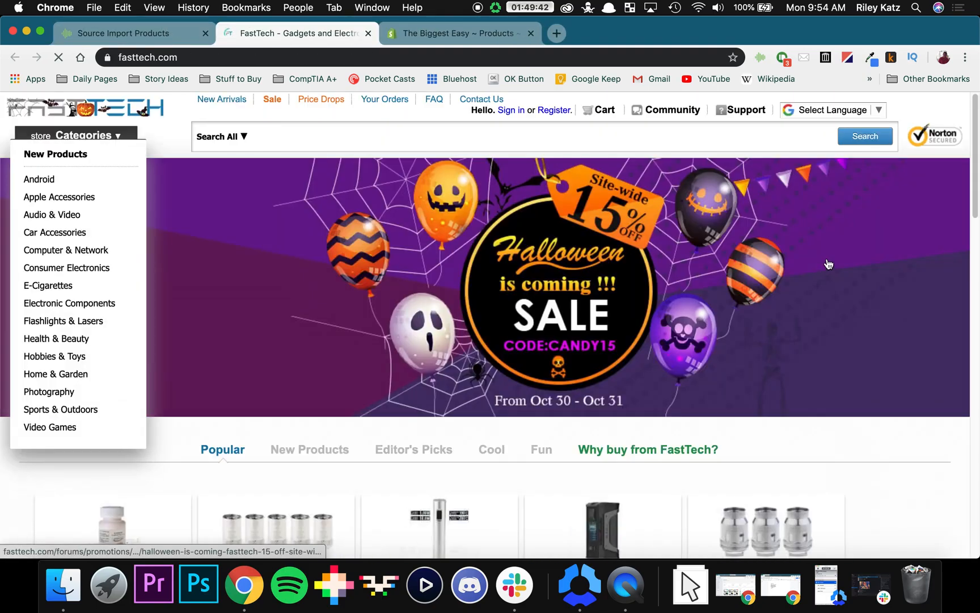
Browse the FastTech store categories and open LED Toys under Hobbies & Toys.
{"action": "scroll", "coordinate": [441, 228], "scroll_direction": "down", "scroll_amount": 2}
{"action": "scroll", "coordinate": [307, 202], "scroll_direction": "up", "scroll_amount": 2}
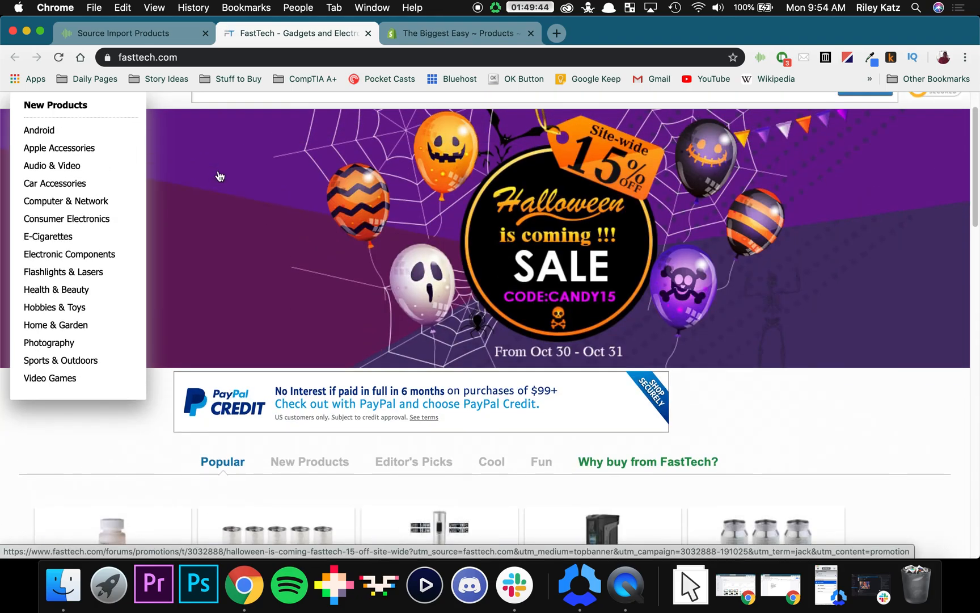
{"action": "scroll", "coordinate": [302, 202], "scroll_direction": "down", "scroll_amount": 3}
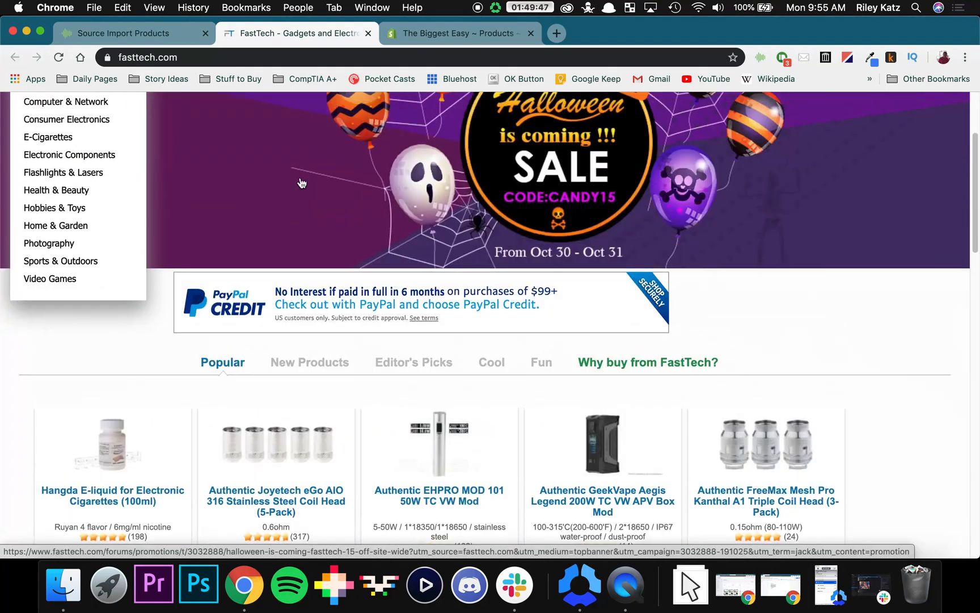
{"action": "scroll", "coordinate": [301, 183], "scroll_direction": "up", "scroll_amount": 3}
{"action": "mouse_move", "coordinate": [66, 214]}
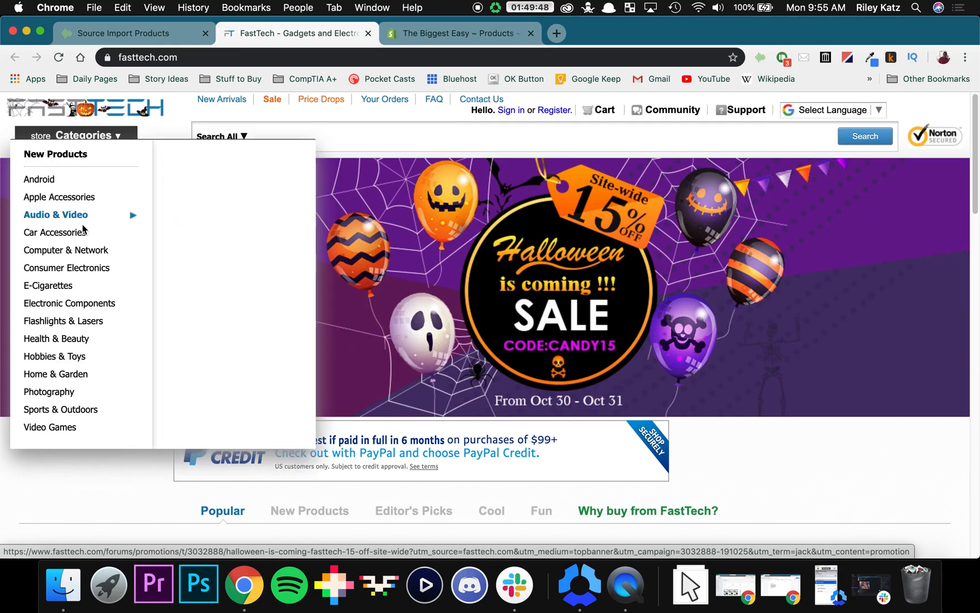
{"action": "mouse_move", "coordinate": [40, 182]}
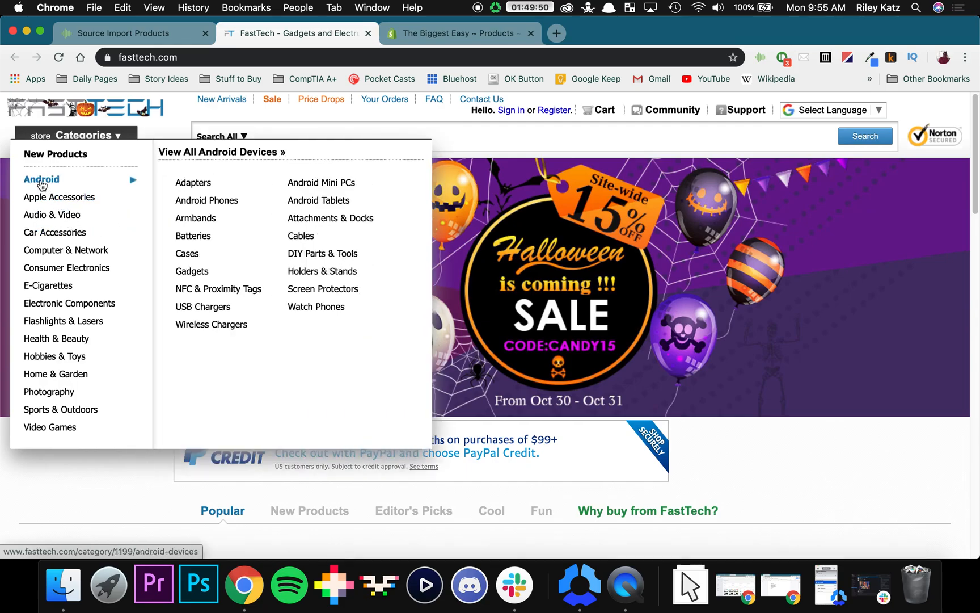
{"action": "mouse_move", "coordinate": [65, 360]}
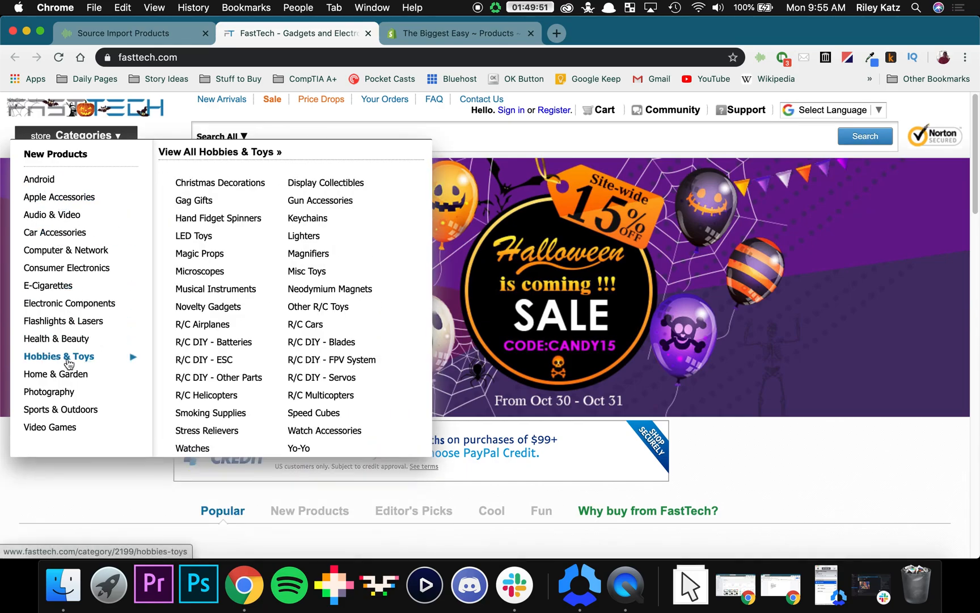
{"action": "left_click", "coordinate": [193, 238]}
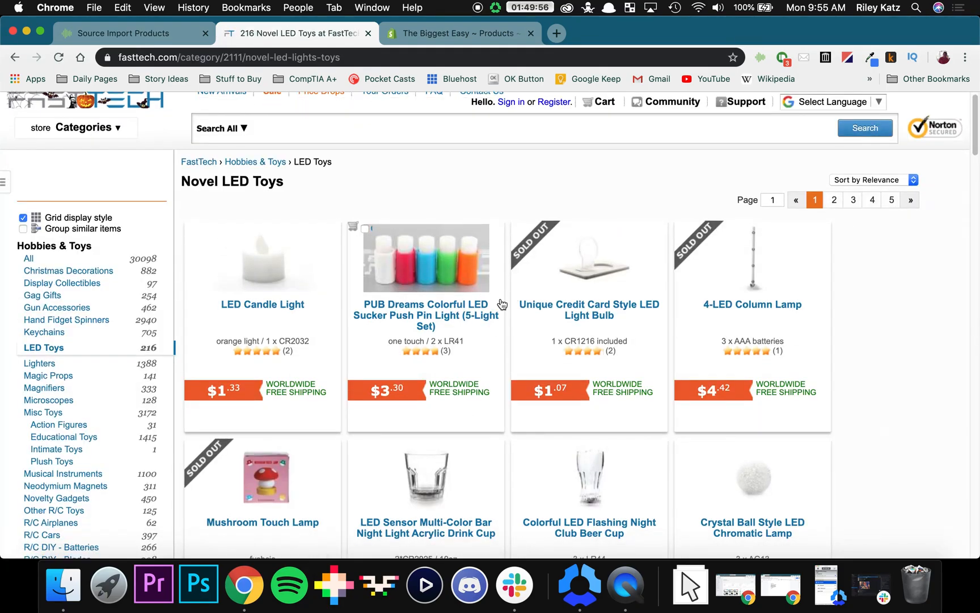
Open the Mushroom Touch Lamp product from the Novel LED Toys listing.
{"action": "scroll", "coordinate": [477, 289], "scroll_direction": "down", "scroll_amount": 5}
{"action": "scroll", "coordinate": [436, 276], "scroll_direction": "down", "scroll_amount": 1}
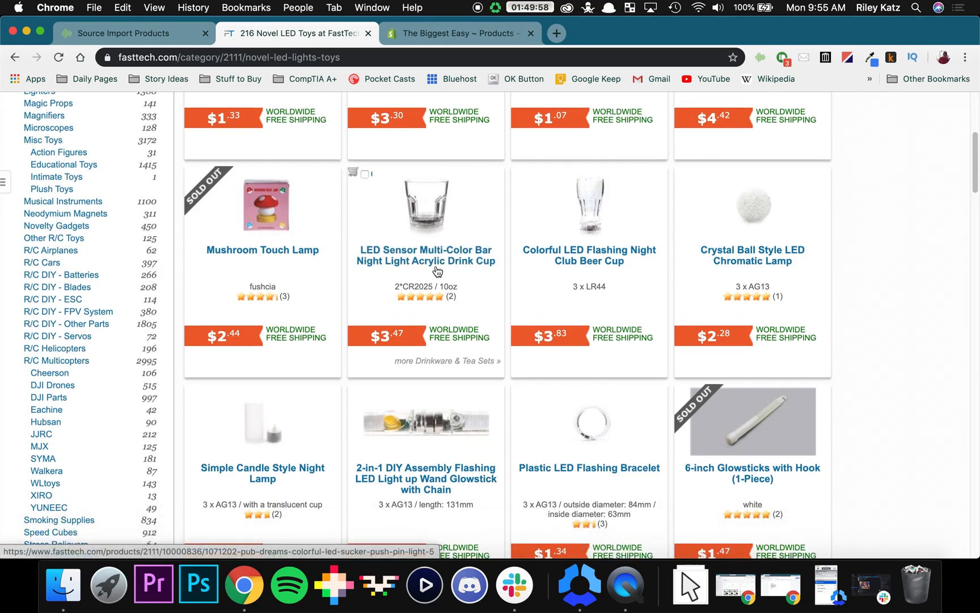
{"action": "left_click", "coordinate": [279, 255]}
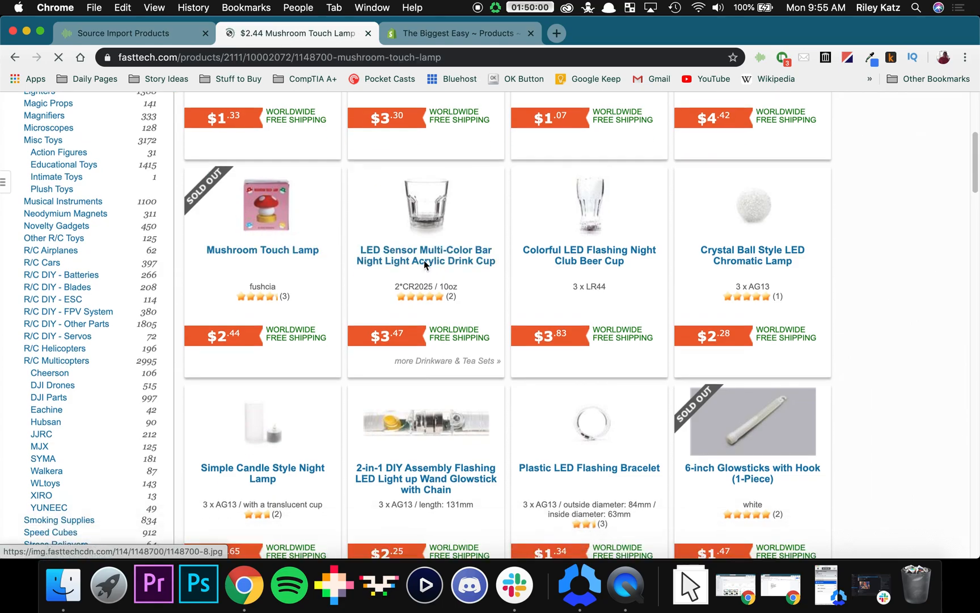
{"action": "scroll", "coordinate": [444, 289], "scroll_direction": "down", "scroll_amount": 3}
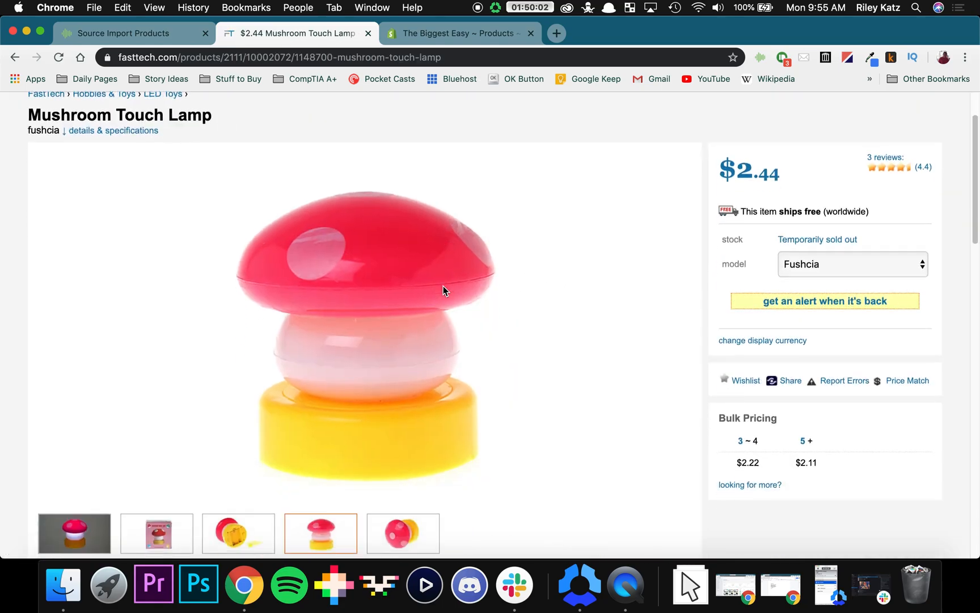
Save the Mushroom Touch Lamp for later with the Dropified extension and view the saved product in Dropified.
{"action": "left_click", "coordinate": [760, 59]}
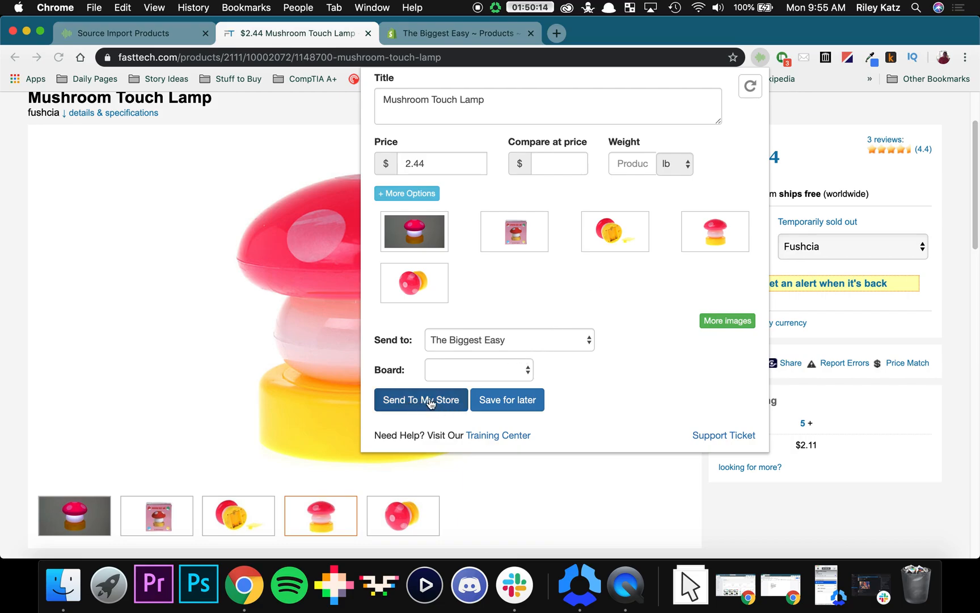
{"action": "left_click", "coordinate": [526, 406]}
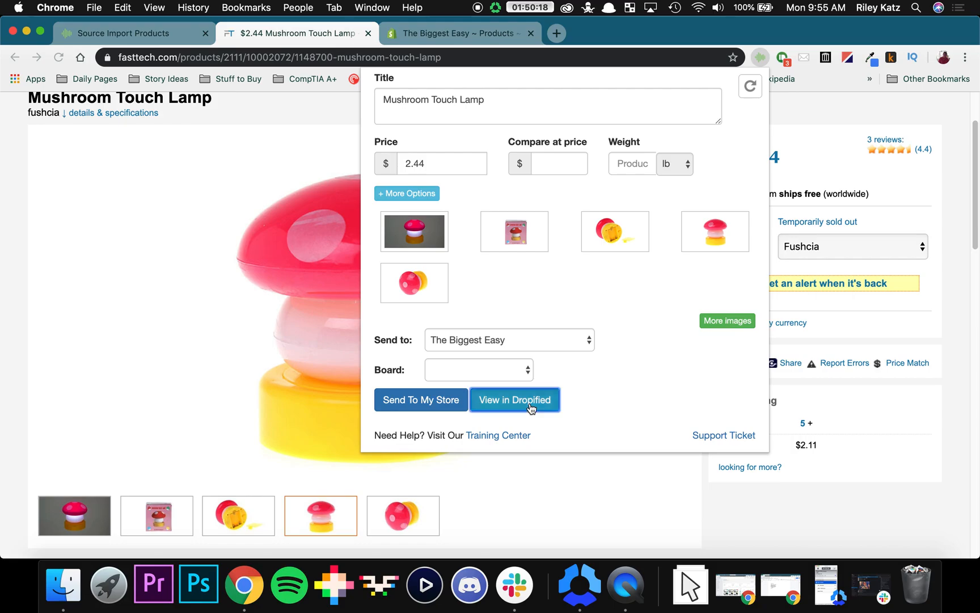
{"action": "left_click", "coordinate": [530, 406]}
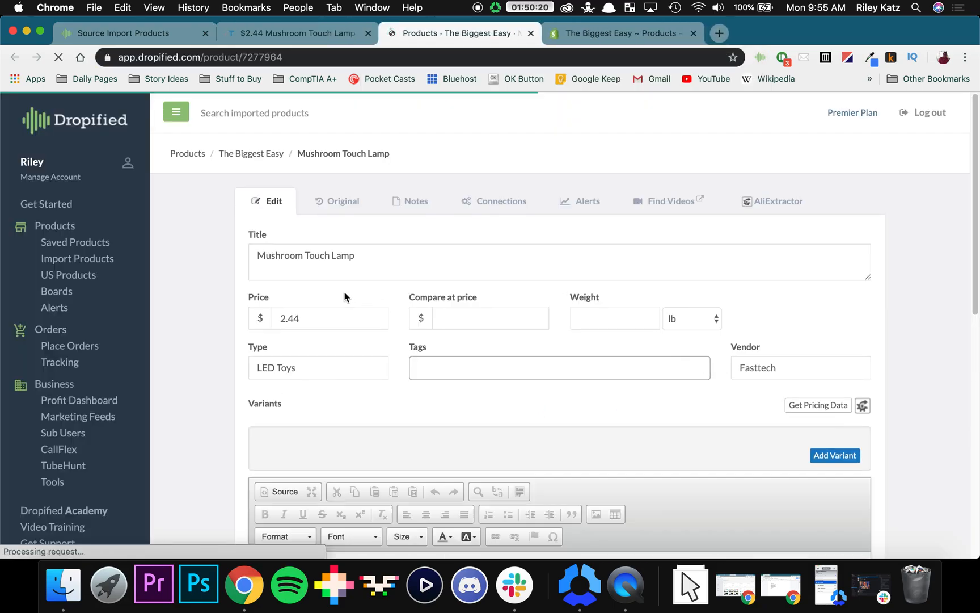
Review the Mushroom Touch Lamp's description, images and export store on its edit page, and save the product for later.
{"action": "scroll", "coordinate": [331, 217], "scroll_direction": "down", "scroll_amount": 10}
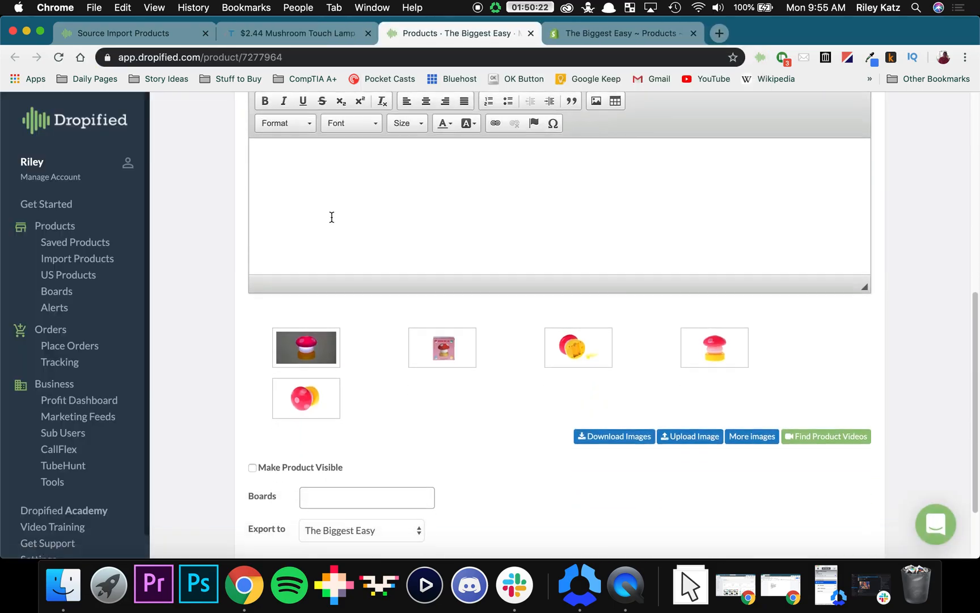
{"action": "scroll", "coordinate": [457, 425], "scroll_direction": "down", "scroll_amount": 3}
{"action": "left_click", "coordinate": [377, 492]}
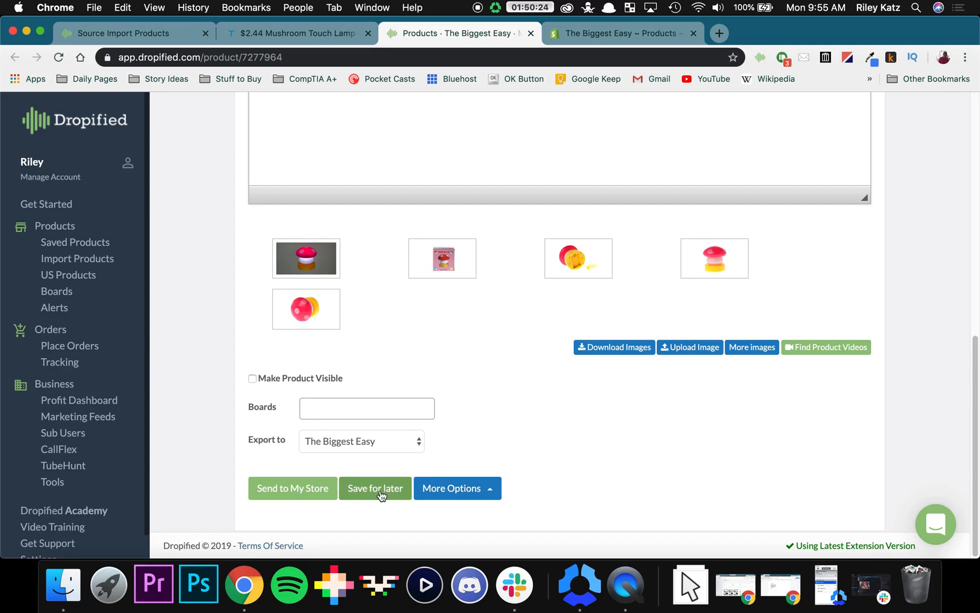
Check the saved non-connected products, and create a new product board named Toys.
{"action": "left_click", "coordinate": [85, 243]}
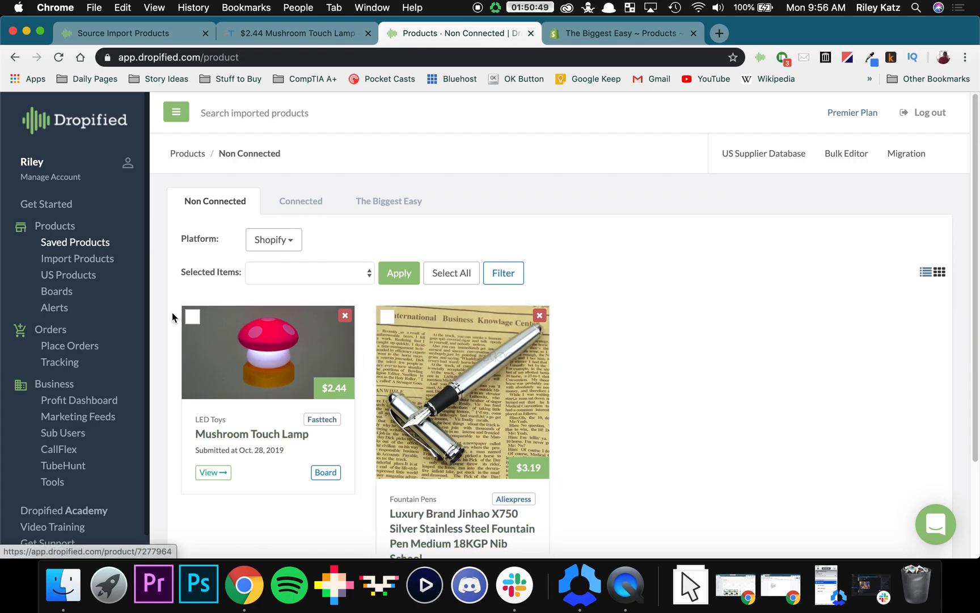
{"action": "left_click", "coordinate": [56, 291]}
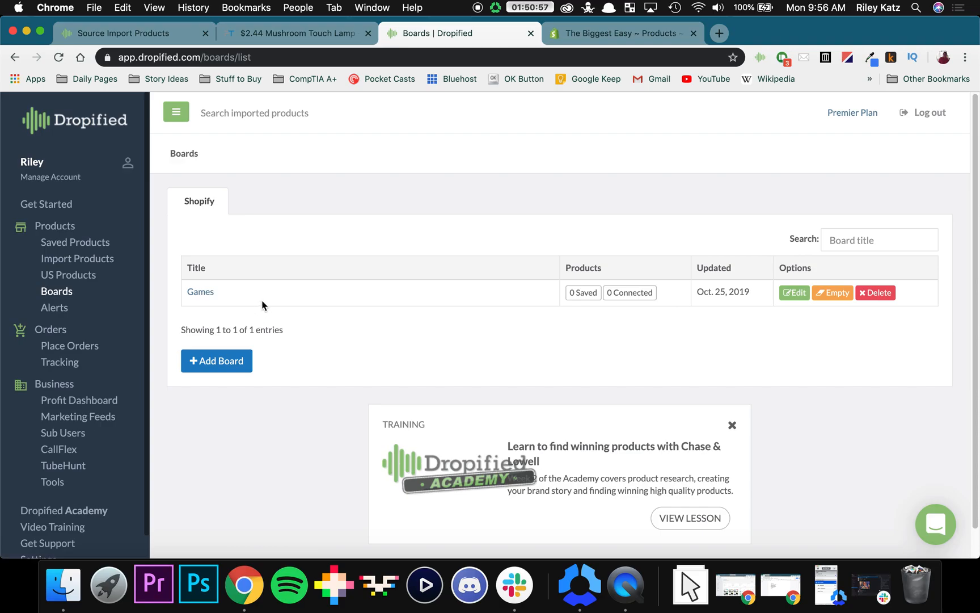
{"action": "left_click", "coordinate": [231, 366]}
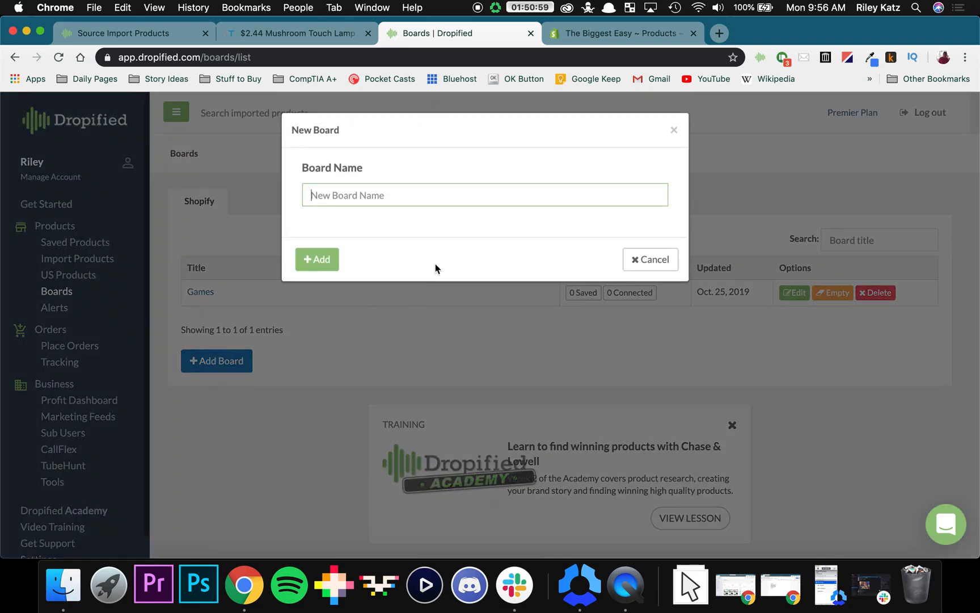
{"action": "type", "text": "Toys"}
{"action": "key", "text": "Return"}
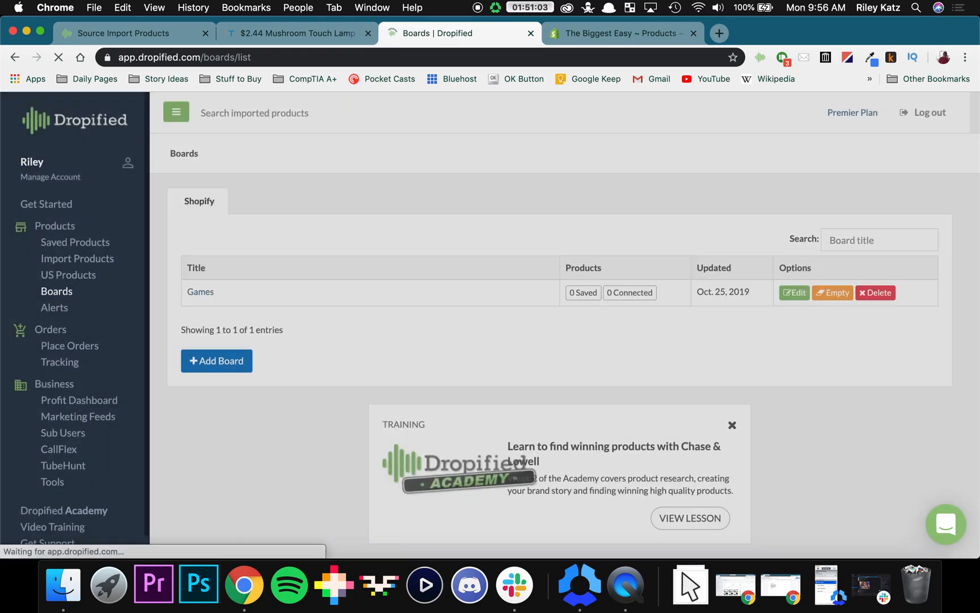
Go to aliexpress.com in place of the Shopify products page and search the site for "toys".
{"action": "left_click", "coordinate": [593, 33]}
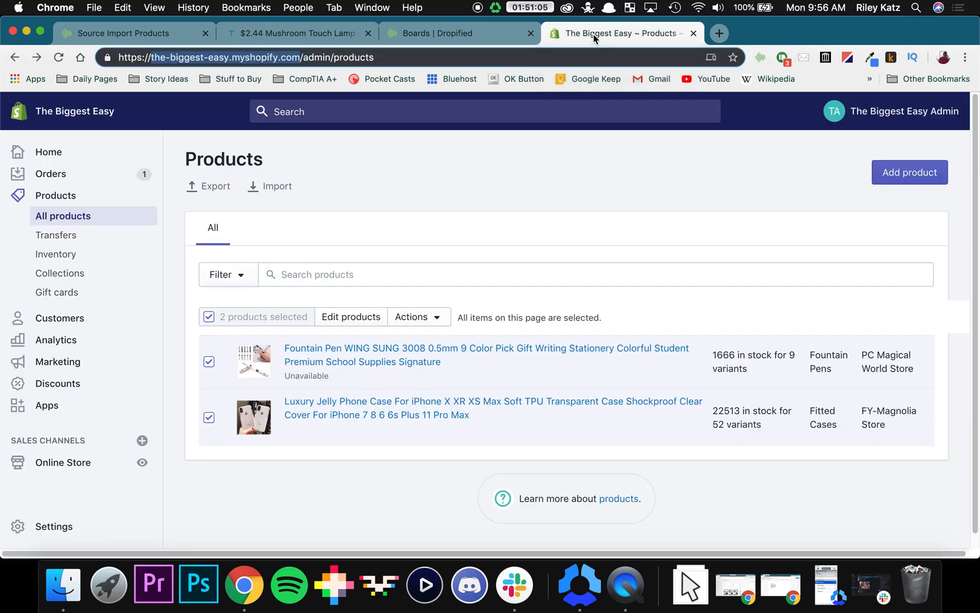
{"action": "left_click", "coordinate": [599, 57]}
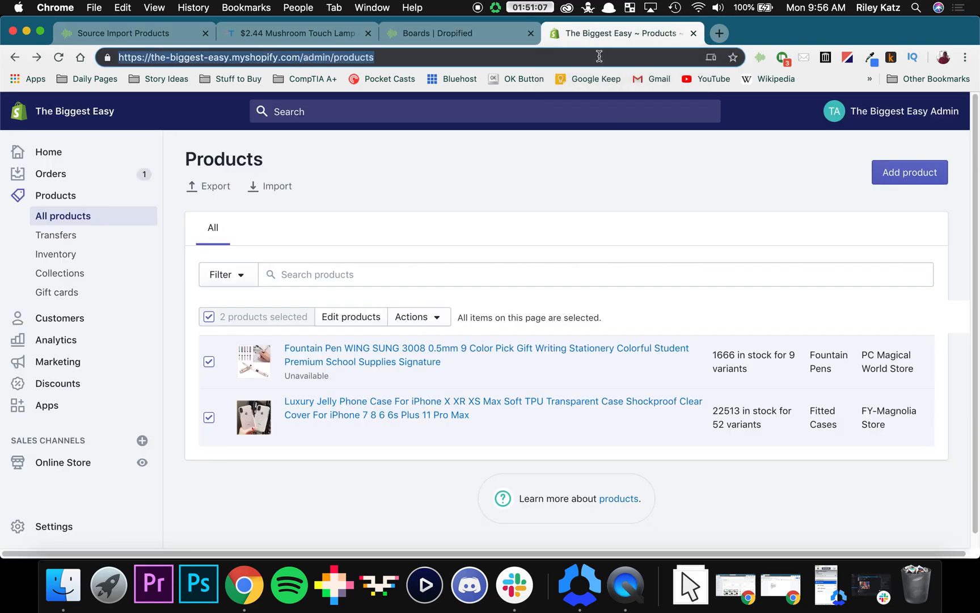
{"action": "type", "text": "aliexpress.com"}
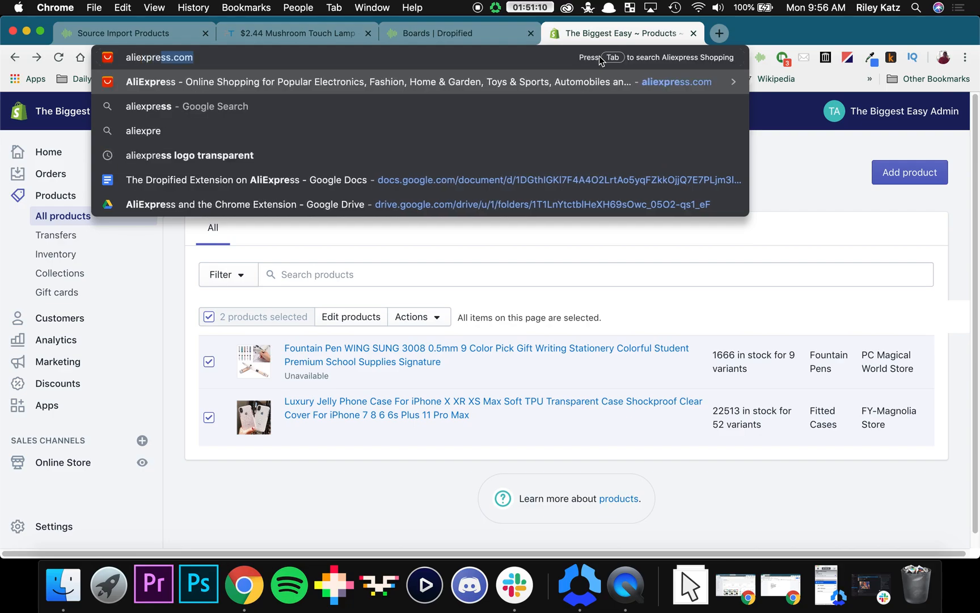
{"action": "key", "text": "Return"}
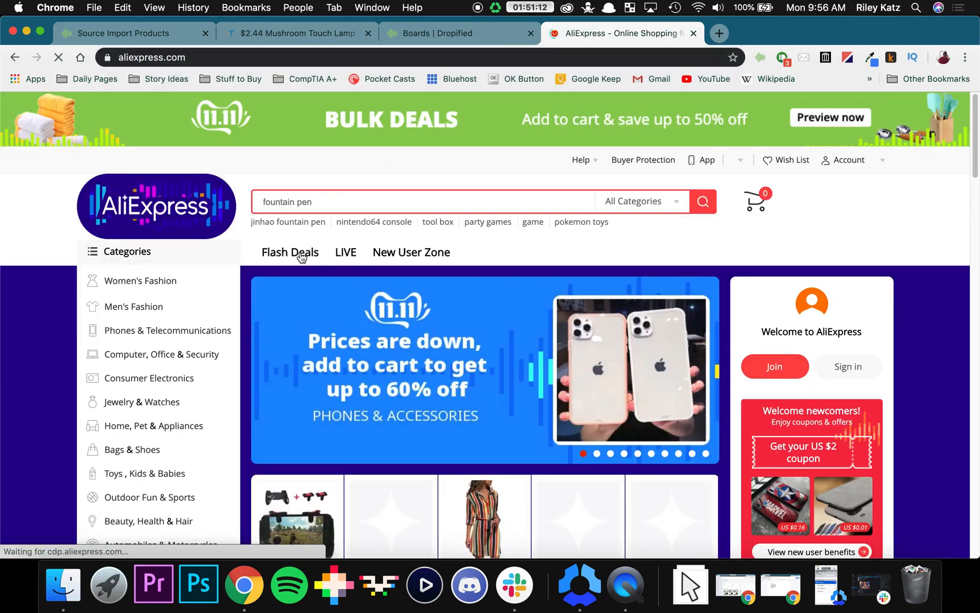
{"action": "left_click", "coordinate": [328, 204]}
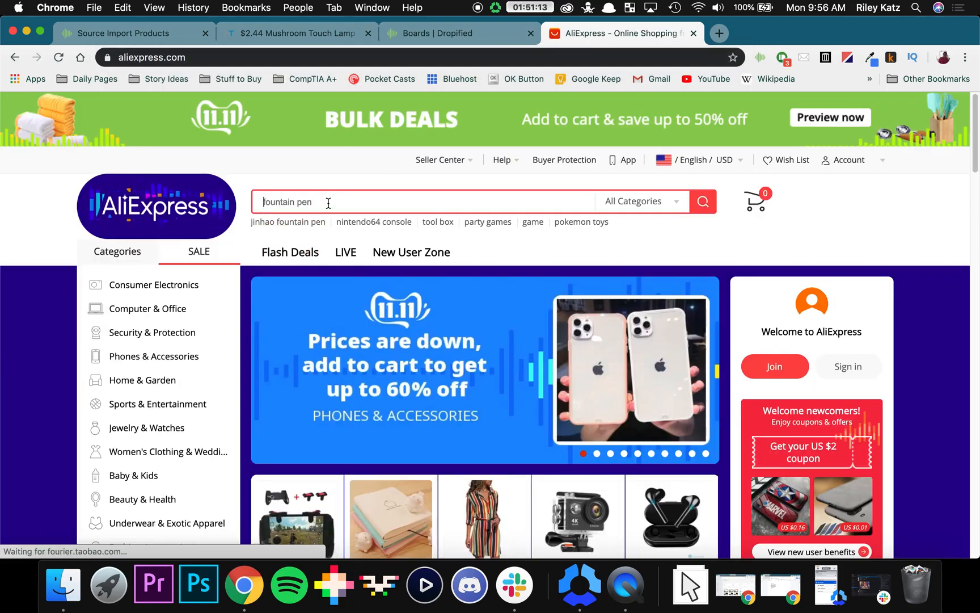
{"action": "type", "text": "toys"}
{"action": "key", "text": "Return"}
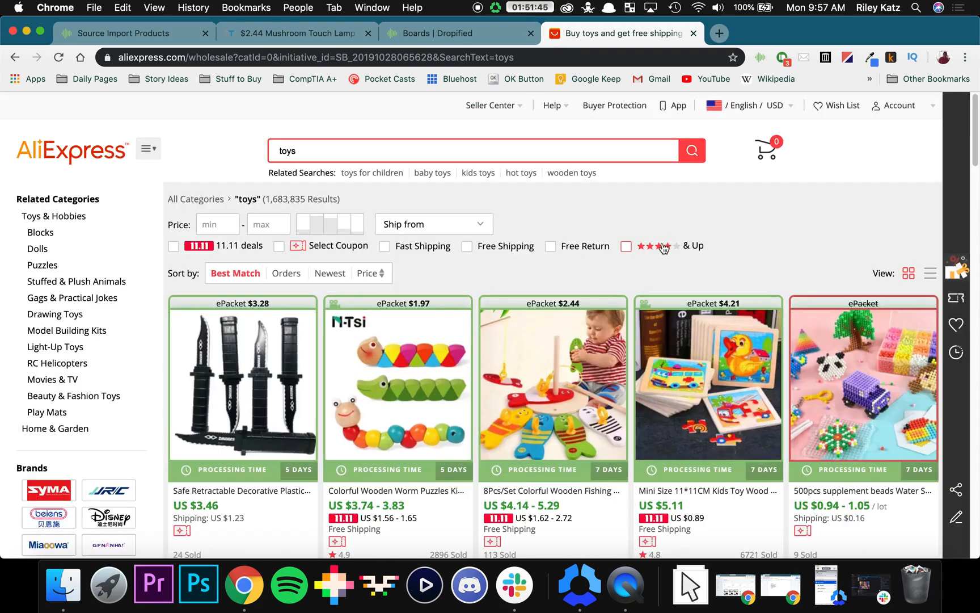
Save the wooden fishing game, Colorful Wooden Worm Puzzles and Rainbow Circle spring toy from the AliExpress results with the Dropified extension.
{"action": "scroll", "coordinate": [660, 242], "scroll_direction": "down", "scroll_amount": 3}
{"action": "scroll", "coordinate": [662, 244], "scroll_direction": "down", "scroll_amount": 2}
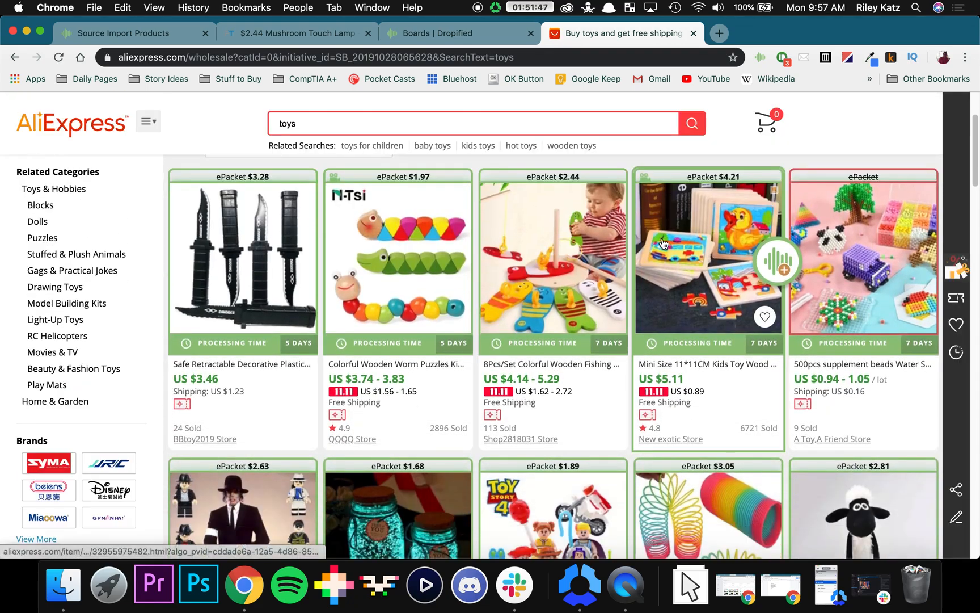
{"action": "left_click", "coordinate": [622, 278]}
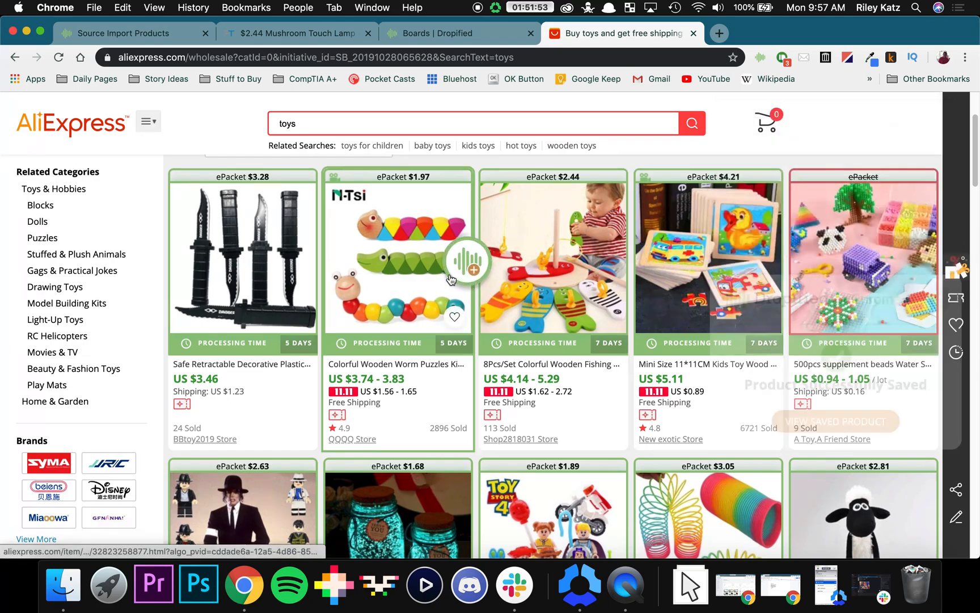
{"action": "scroll", "coordinate": [452, 281], "scroll_direction": "down", "scroll_amount": 3}
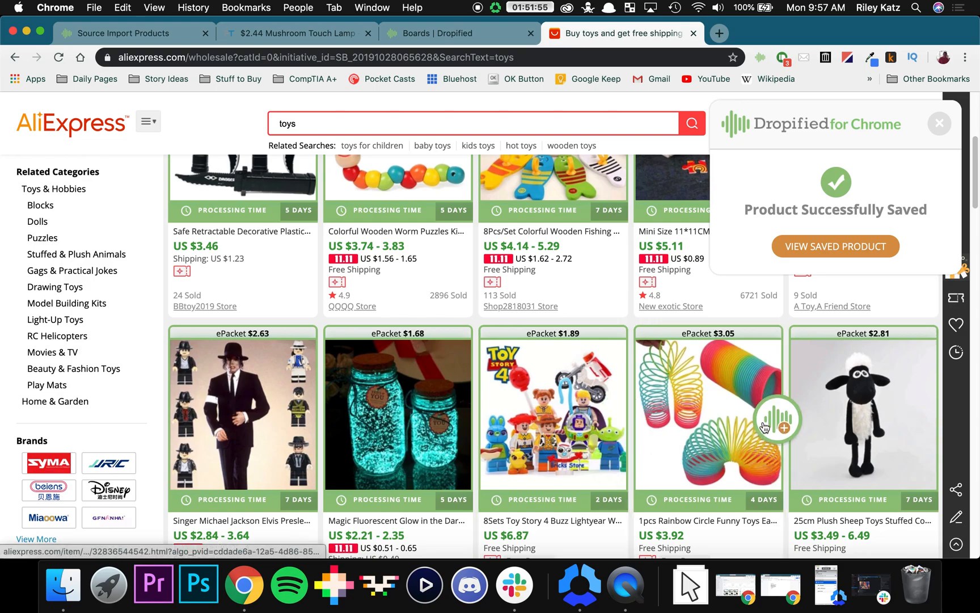
{"action": "left_click", "coordinate": [781, 421]}
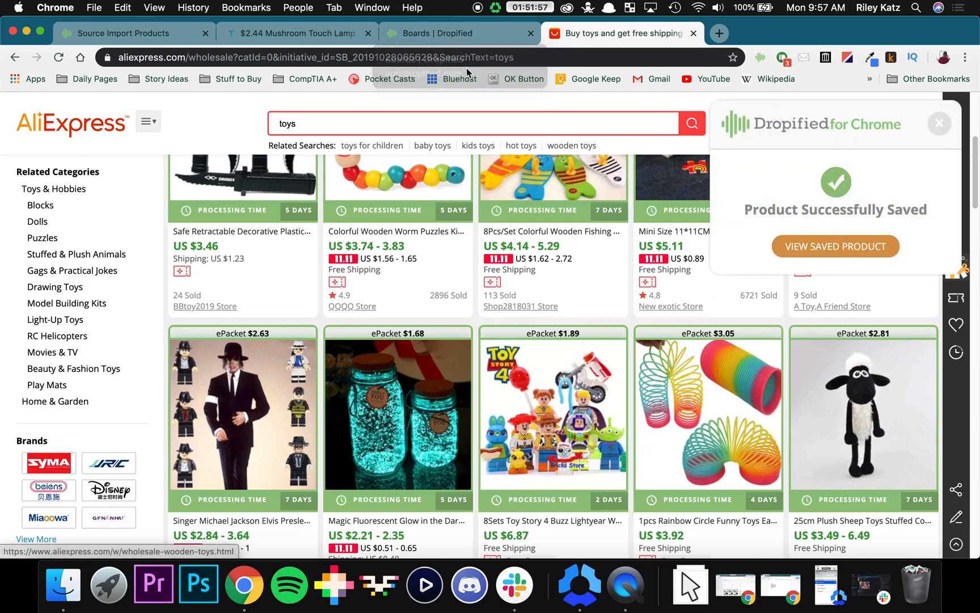
In Dropified's saved products, assign the Rainbow Circle spring, Colorful Wooden Worm Puzzles and wooden fishing game to the Toys board.
{"action": "left_click", "coordinate": [452, 31]}
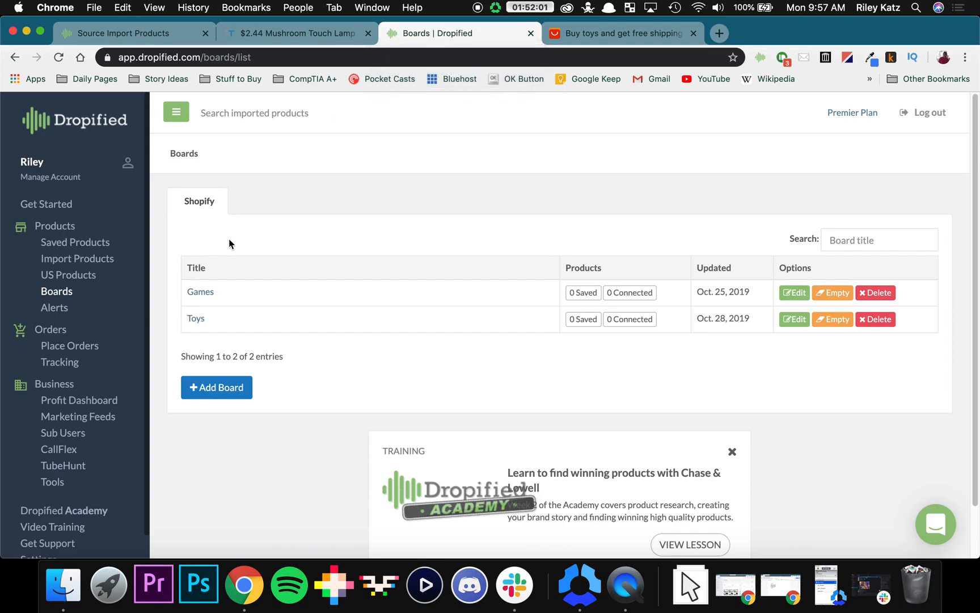
{"action": "left_click", "coordinate": [96, 244]}
{"action": "scroll", "coordinate": [307, 299], "scroll_direction": "down", "scroll_amount": 3}
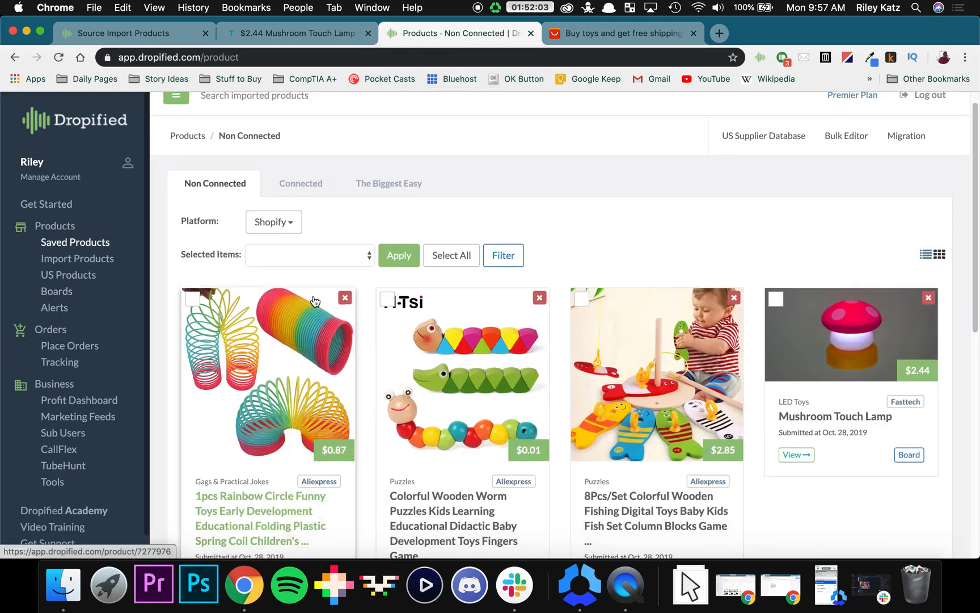
{"action": "scroll", "coordinate": [307, 299], "scroll_direction": "down", "scroll_amount": 2}
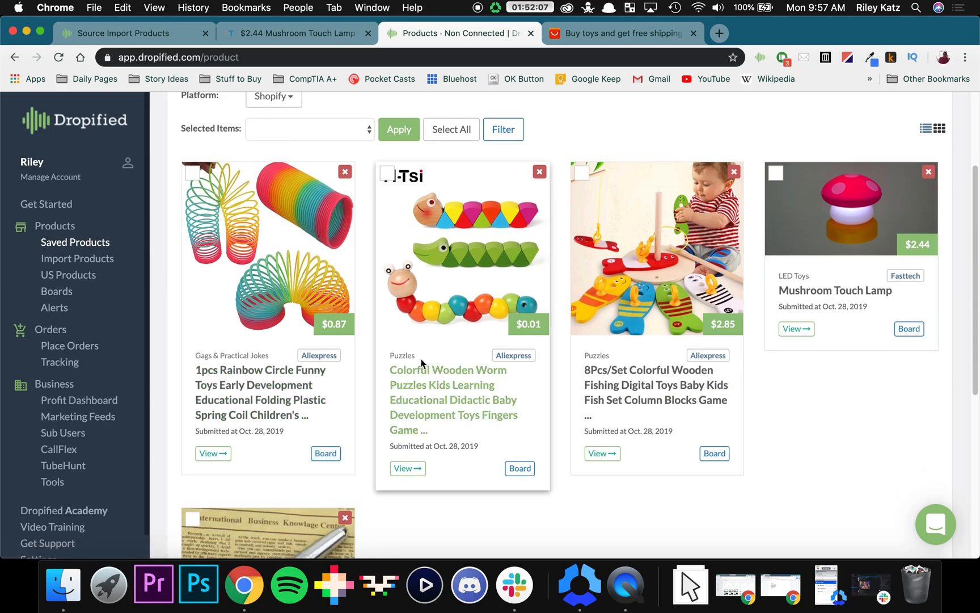
{"action": "left_click", "coordinate": [326, 454]}
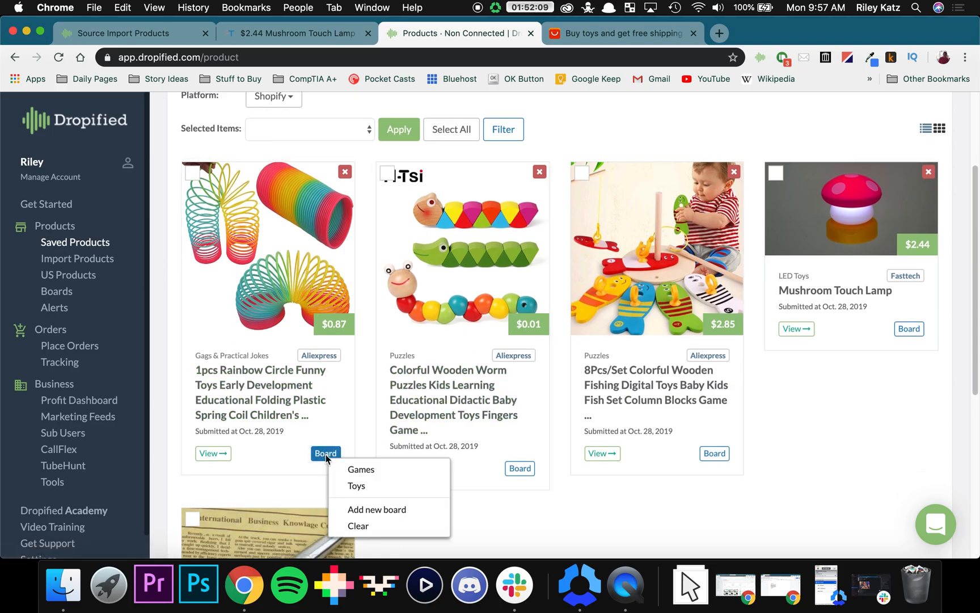
{"action": "left_click", "coordinate": [356, 486]}
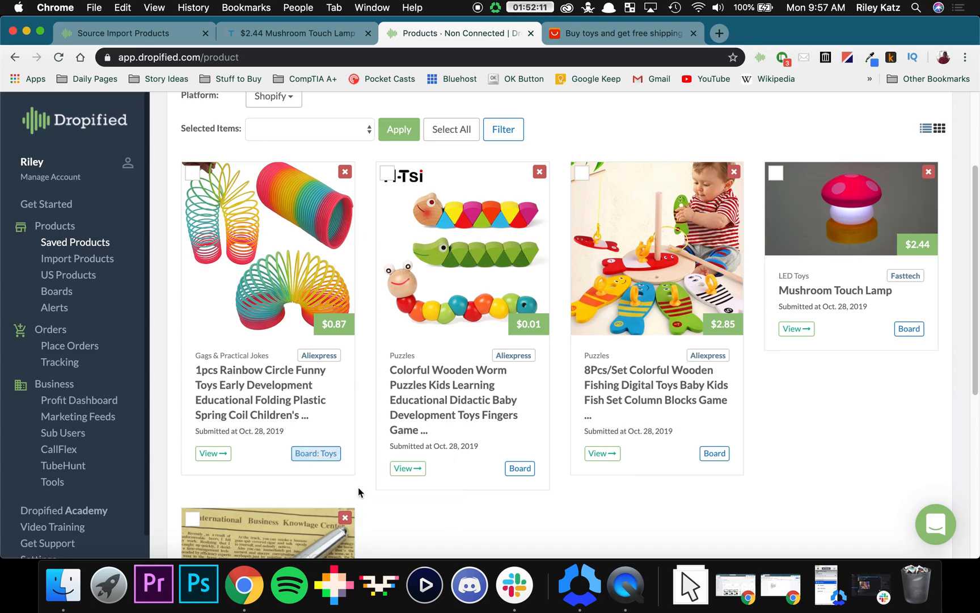
{"action": "left_click", "coordinate": [512, 470]}
{"action": "left_click", "coordinate": [527, 499]}
{"action": "left_click", "coordinate": [716, 454]}
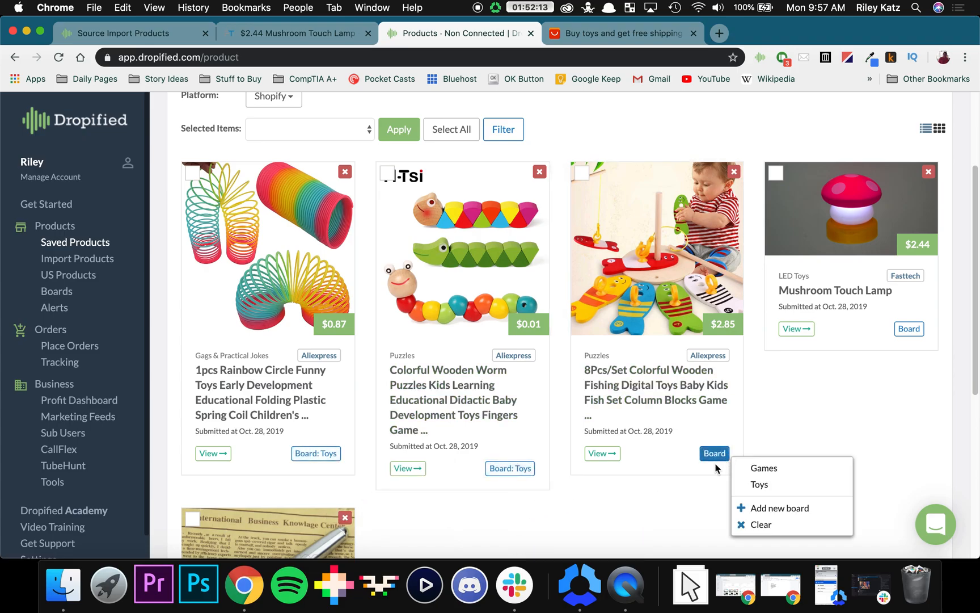
{"action": "left_click", "coordinate": [741, 486]}
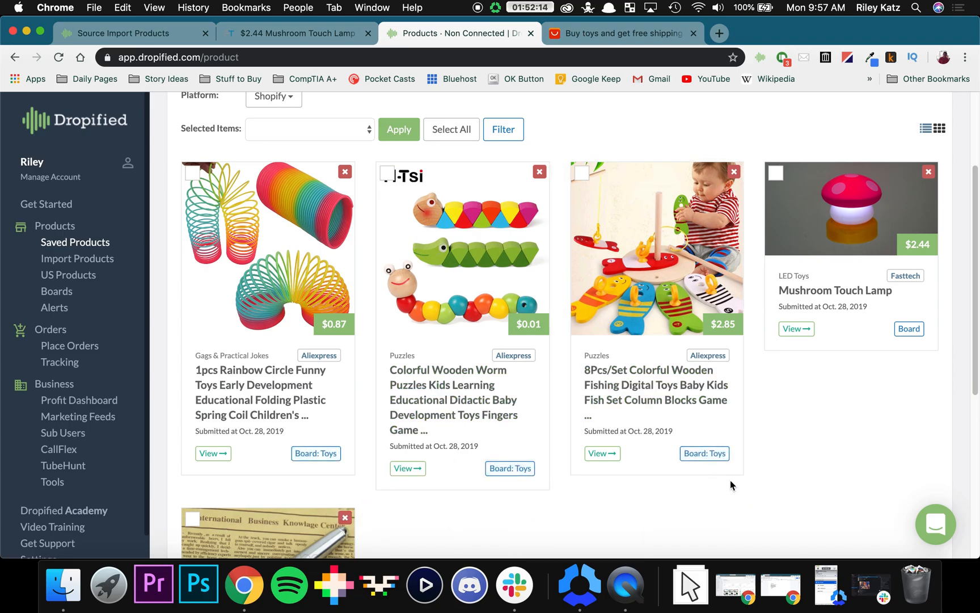
Examine the Toys board's Smart Board rule fields without changing them, and view the products the board contains.
{"action": "left_click", "coordinate": [57, 292]}
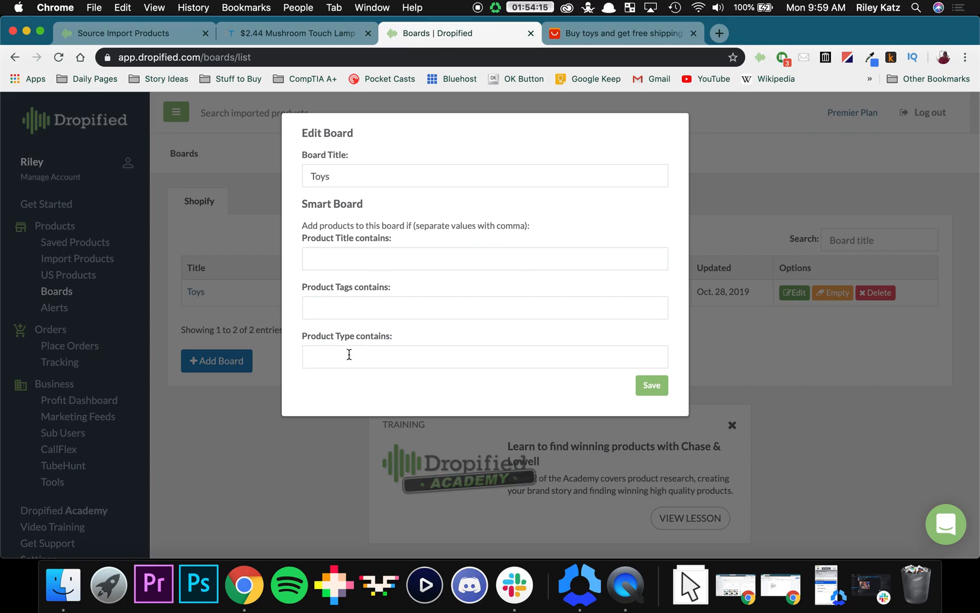
{"action": "left_click", "coordinate": [777, 249]}
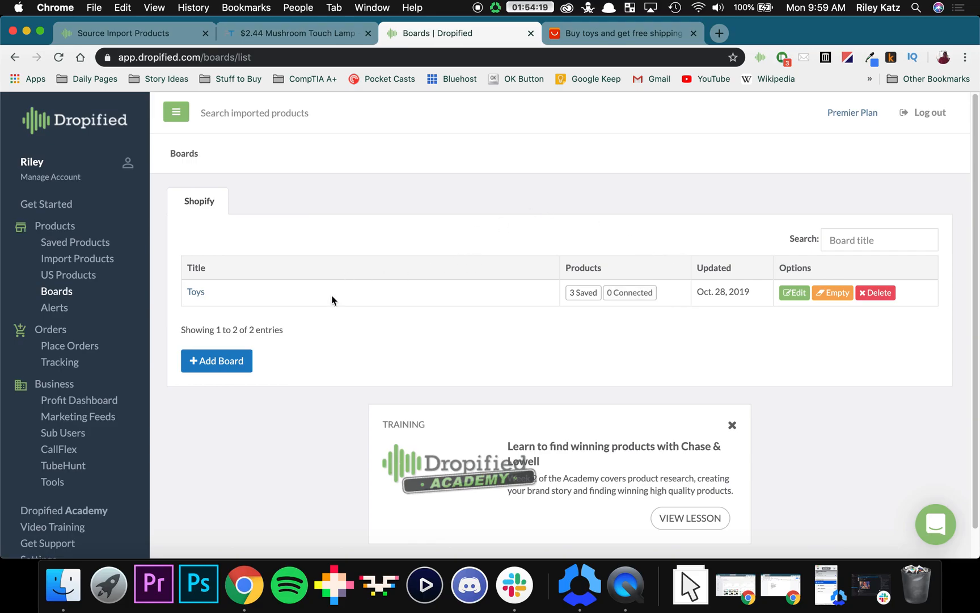
{"action": "left_click", "coordinate": [334, 300]}
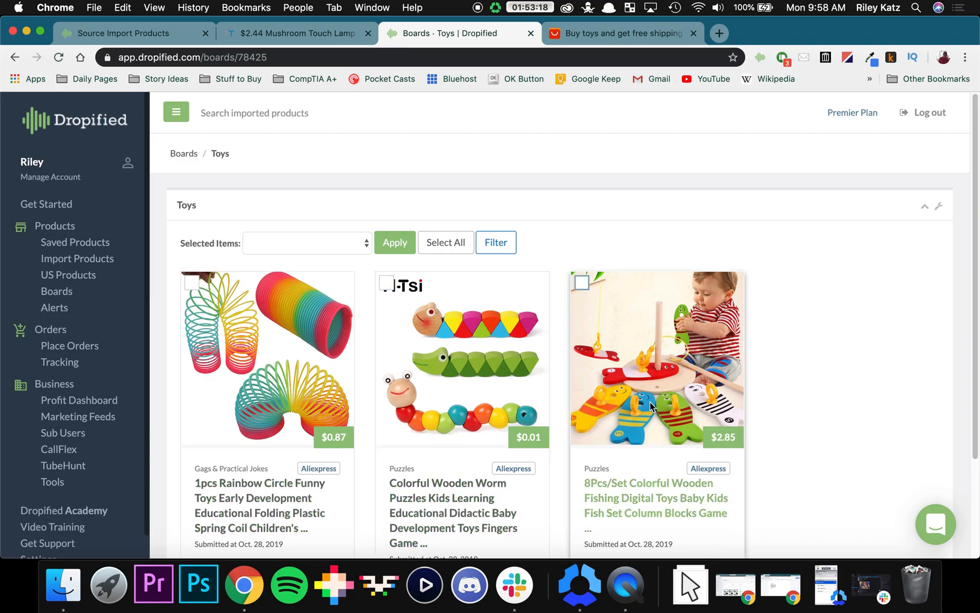
{"action": "scroll", "coordinate": [629, 411], "scroll_direction": "down", "scroll_amount": 3}
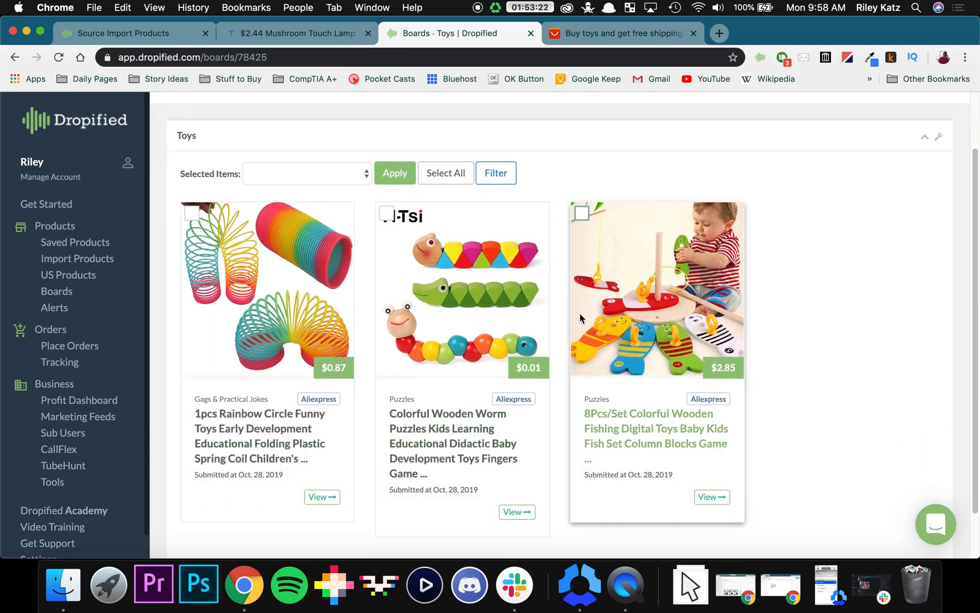
{"action": "left_click", "coordinate": [54, 293]}
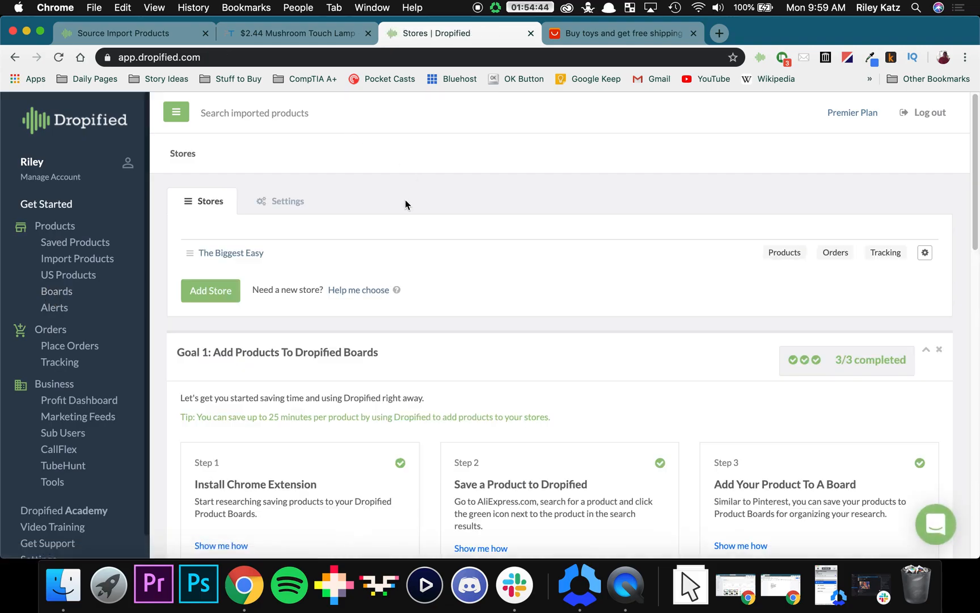
Review the Get Started page's steps for adding products to boards and its training videos.
{"action": "scroll", "coordinate": [410, 196], "scroll_direction": "down", "scroll_amount": 3}
{"action": "scroll", "coordinate": [411, 202], "scroll_direction": "down", "scroll_amount": 7}
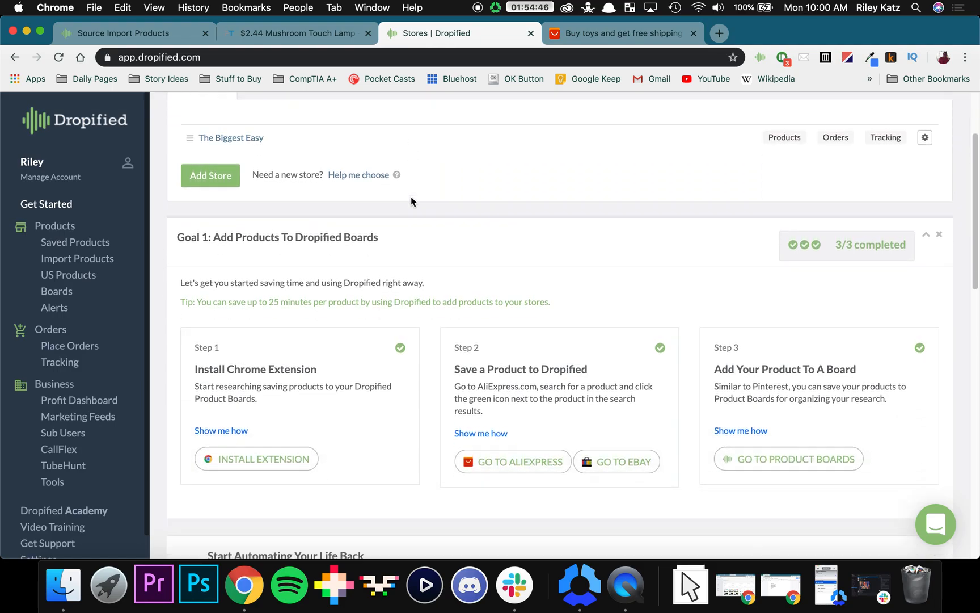
{"action": "scroll", "coordinate": [412, 201], "scroll_direction": "down", "scroll_amount": 1}
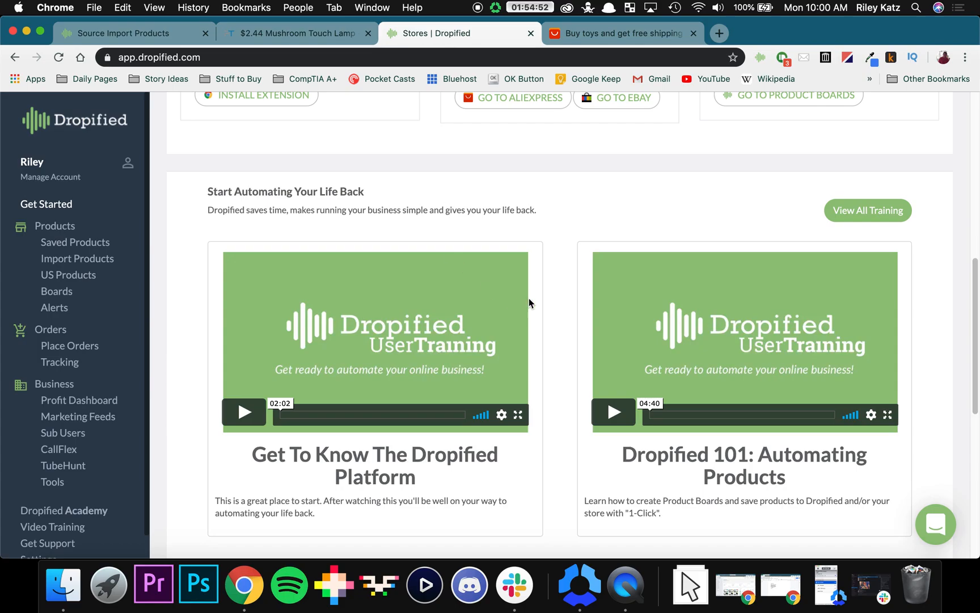
{"action": "scroll", "coordinate": [539, 296], "scroll_direction": "down", "scroll_amount": 1}
{"action": "scroll", "coordinate": [551, 295], "scroll_direction": "down", "scroll_amount": 4}
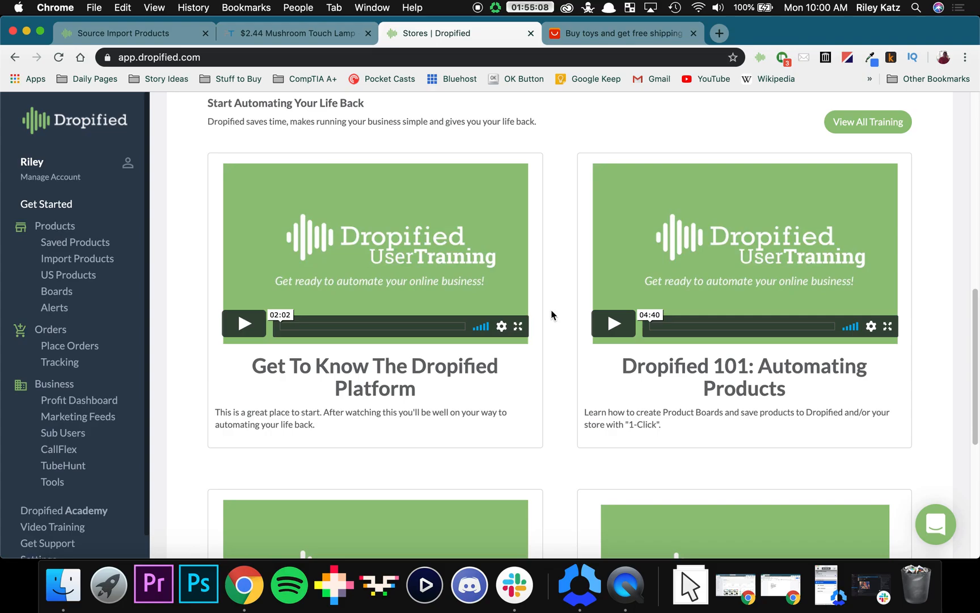
{"action": "scroll", "coordinate": [552, 315], "scroll_direction": "up", "scroll_amount": 5}
{"action": "scroll", "coordinate": [552, 315], "scroll_direction": "up", "scroll_amount": 10}
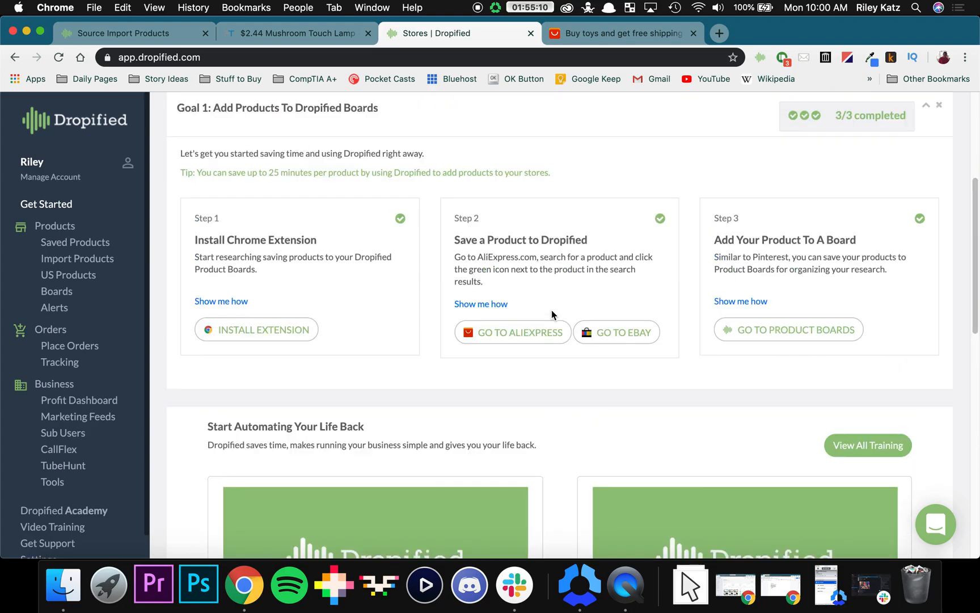